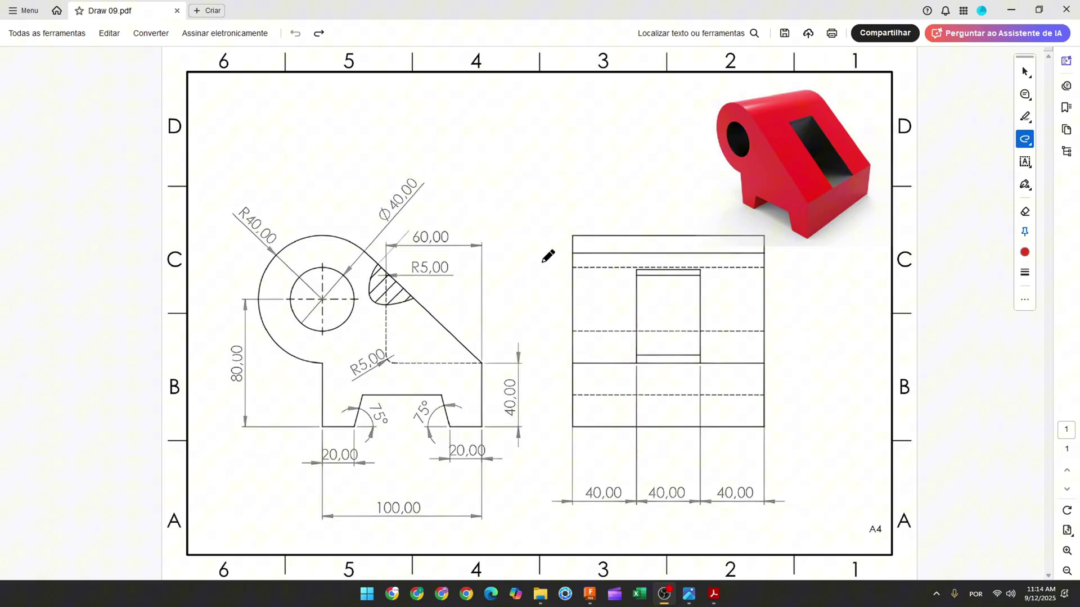
# Draw two red arrows, trace the front profile in red and write 20 beside it.
pyautogui.moveTo(630, 167); pyautogui.dragTo(678, 174)
pyautogui.moveTo(328, 148)
pyautogui.mouseDown()
pyautogui.moveTo(323, 193)
pyautogui.moveTo(337, 181)
pyautogui.mouseUp()
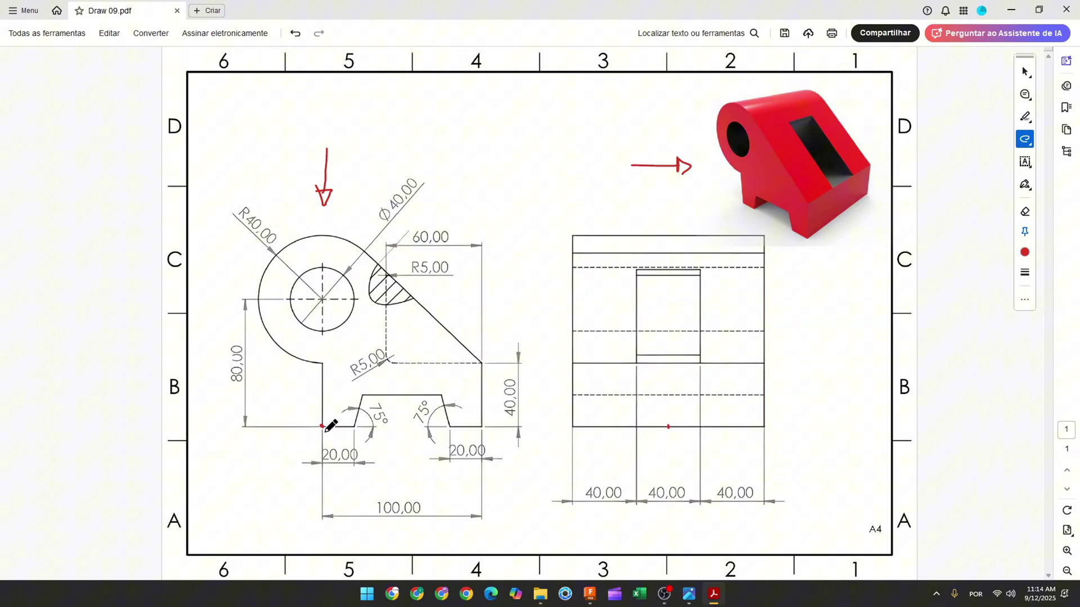
pyautogui.moveTo(322, 426)
pyautogui.mouseDown()
pyautogui.moveTo(414, 394)
pyautogui.moveTo(449, 424)
pyautogui.moveTo(461, 344)
pyautogui.mouseUp()
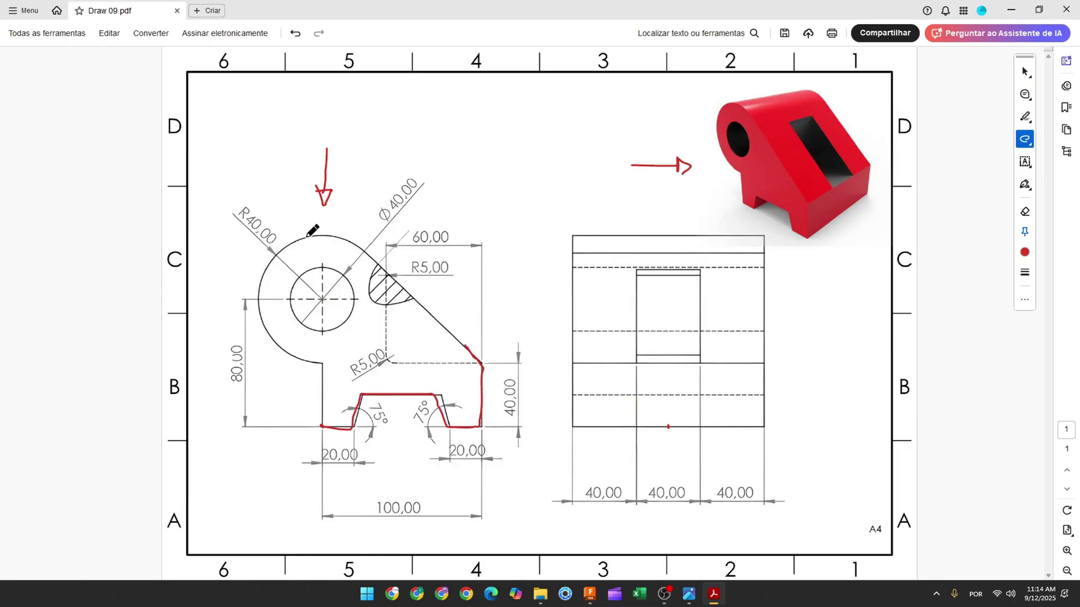
pyautogui.moveTo(336, 233); pyautogui.dragTo(426, 312)
pyautogui.hotkey('ctrl', 'z')
pyautogui.moveTo(271, 407)
pyautogui.mouseDown()
pyautogui.moveTo(282, 415)
pyautogui.moveTo(292, 407)
pyautogui.moveTo(307, 426)
pyautogui.mouseUp()
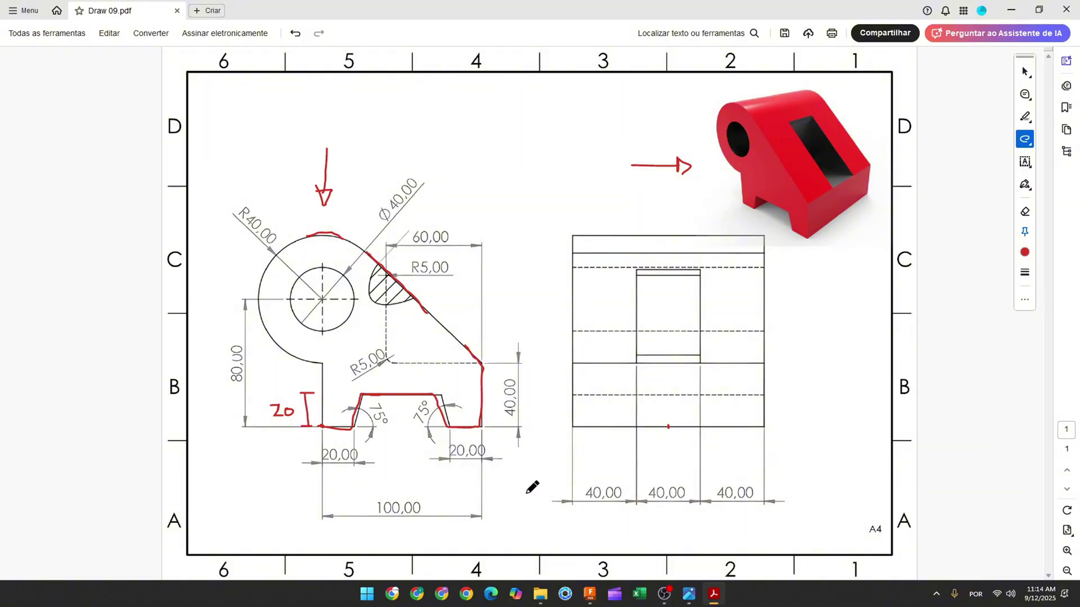
# Back in Fusion, start a new sketch on the front plane.
pyautogui.click(590, 594)
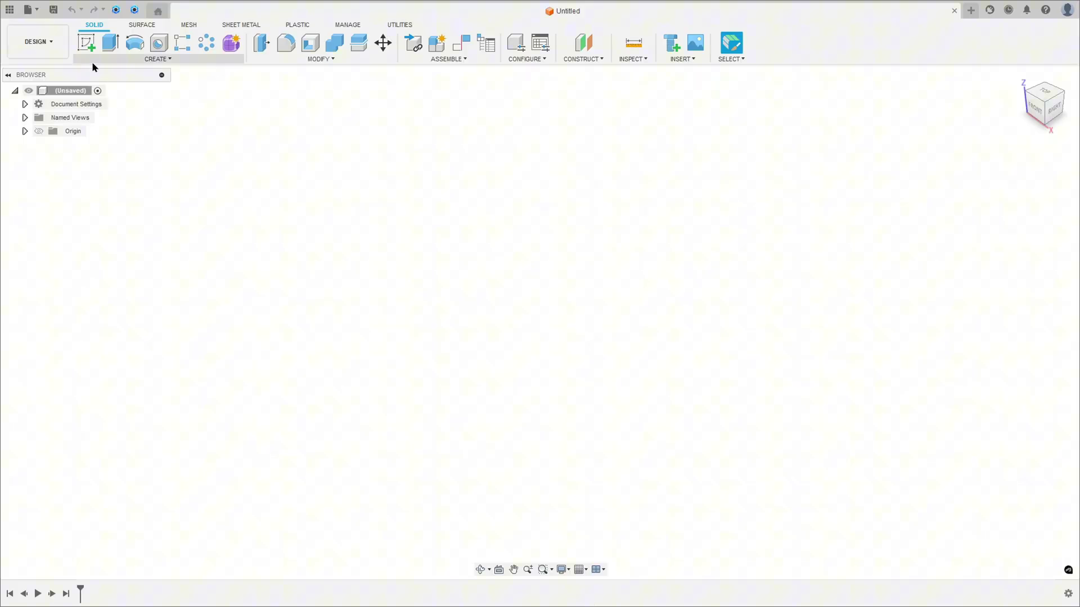
pyautogui.click(87, 38)
pyautogui.click(566, 316)
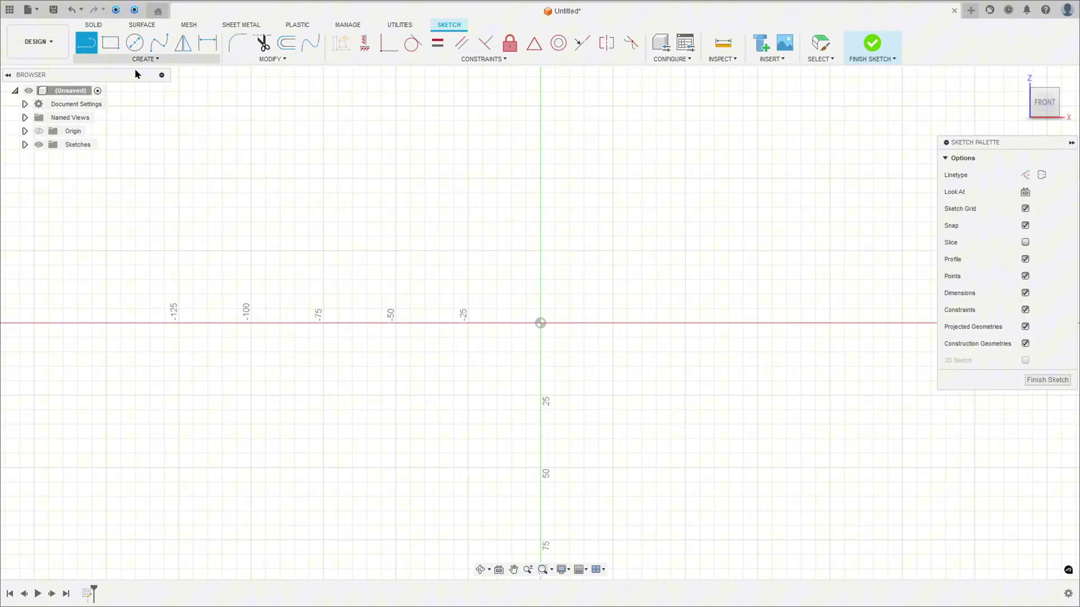
pyautogui.moveTo(490, 222); pyautogui.dragTo(285, 268, button='middle')
# Draw the closed profile with a 20 mm base, notch, 40 mm right side and top arc.
pyautogui.press('l')
pyautogui.click(349, 369)
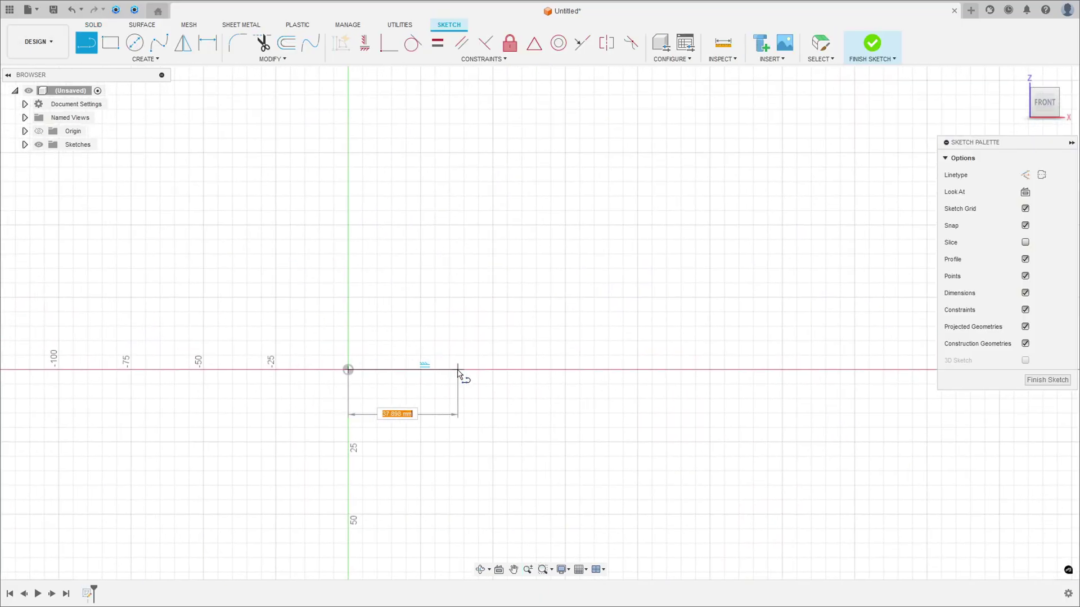
pyautogui.write('20')
pyautogui.press('Return')
pyautogui.click(434, 313)
pyautogui.click(560, 312)
pyautogui.click(594, 369)
pyautogui.click(671, 369)
pyautogui.write('40')
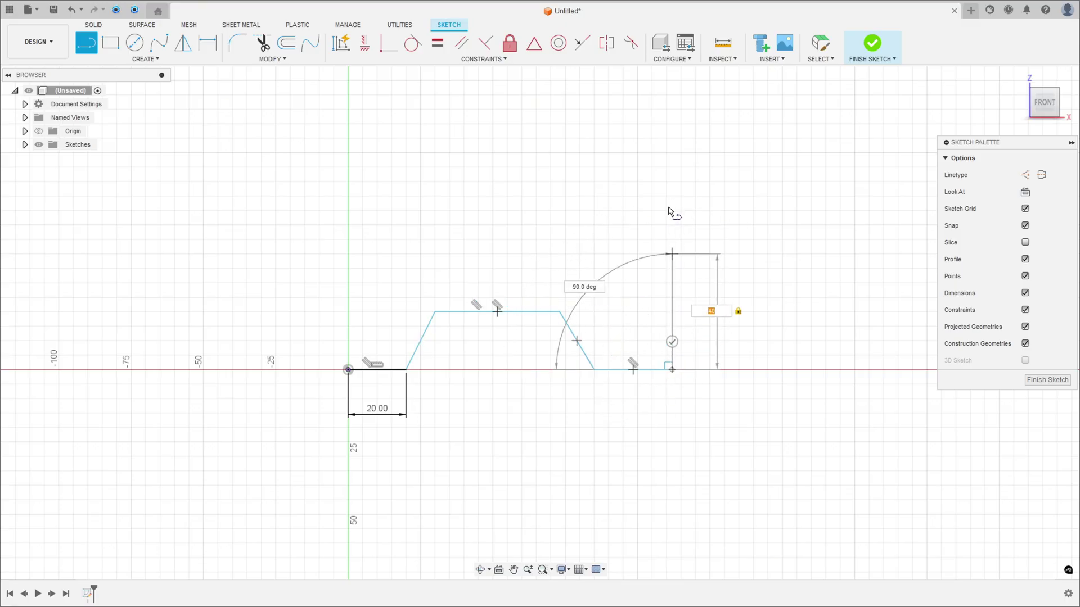
pyautogui.press('Return')
pyautogui.click(414, 110)
pyautogui.click(382, 224)
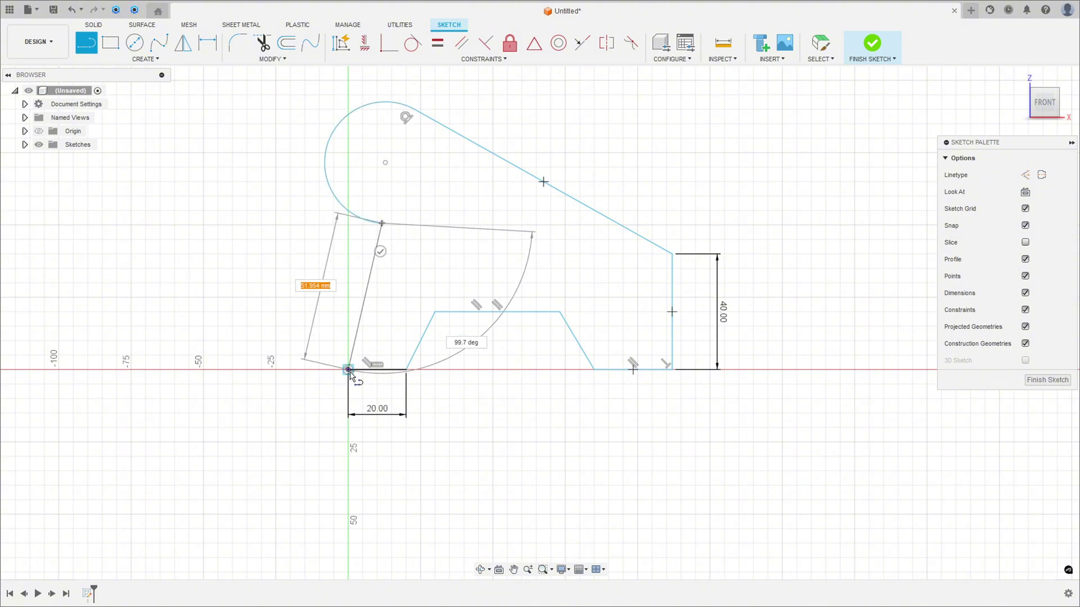
pyautogui.click(349, 369)
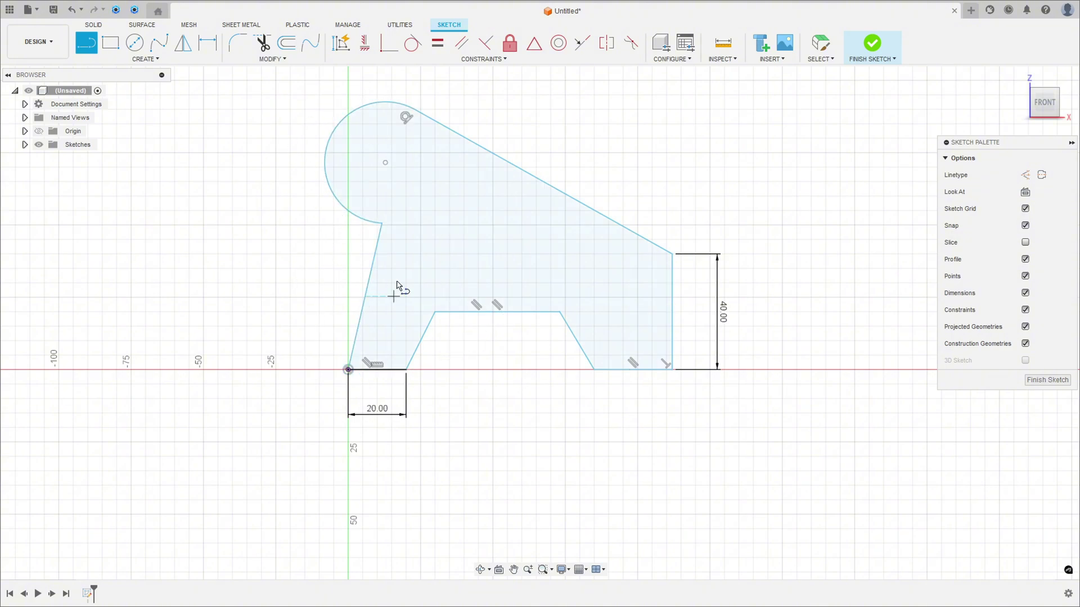
# Make the left edge vertical and align the arc centre above it.
pyautogui.click(364, 44)
pyautogui.click(370, 284)
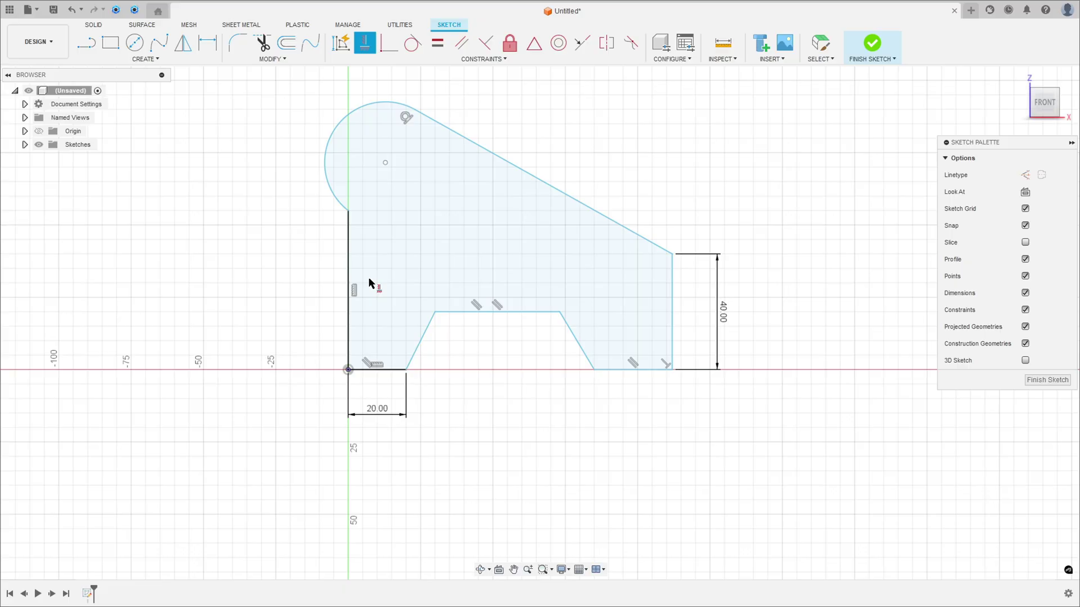
pyautogui.click(386, 163)
pyautogui.click(349, 213)
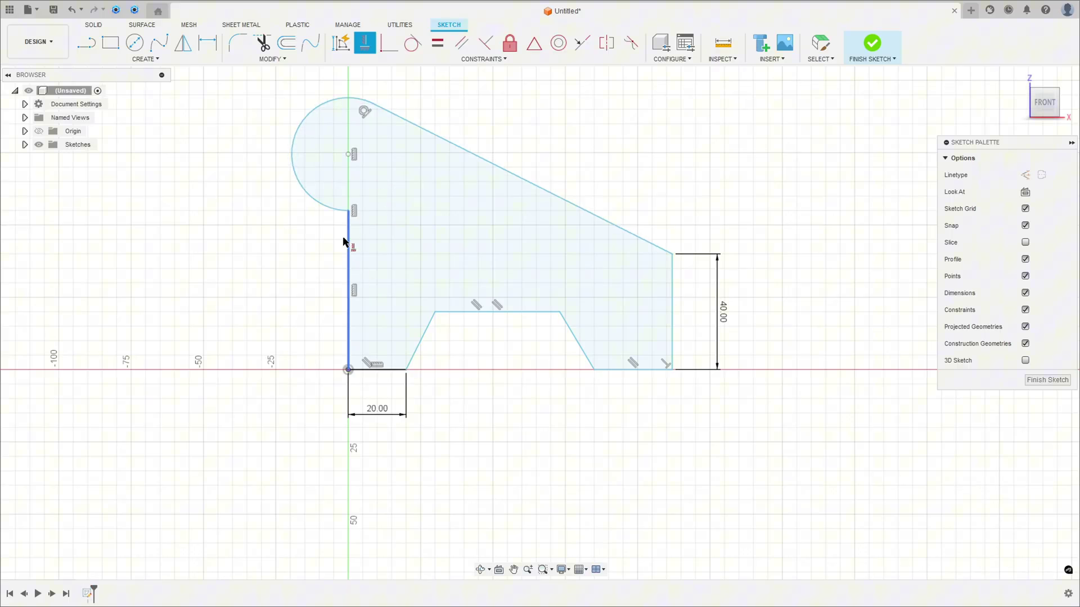
pyautogui.moveTo(314, 225); pyautogui.dragTo(335, 271, button='middle')
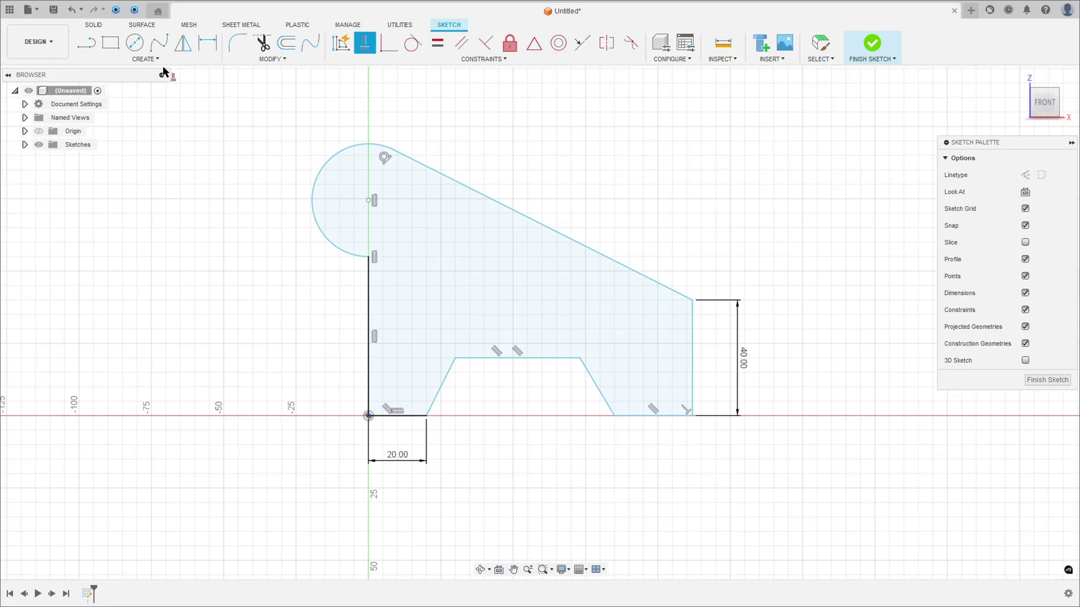
# Dimension the top arc to R40 and its centre 80 above the origin.
pyautogui.click(208, 42)
pyautogui.click(324, 170)
pyautogui.click(275, 138)
pyautogui.write('40')
pyautogui.press('Return')
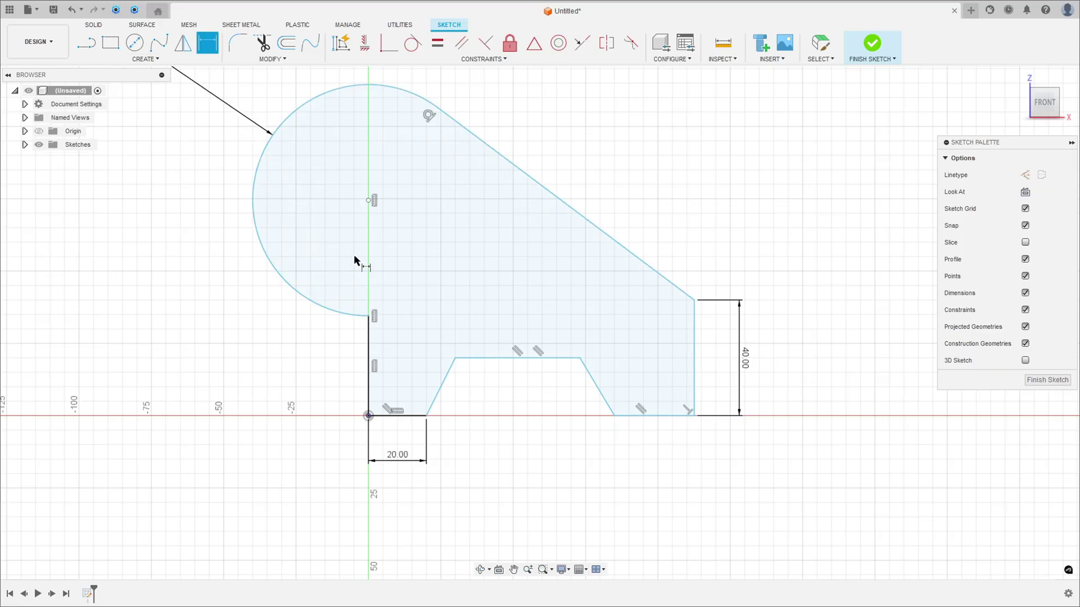
pyautogui.click(368, 200)
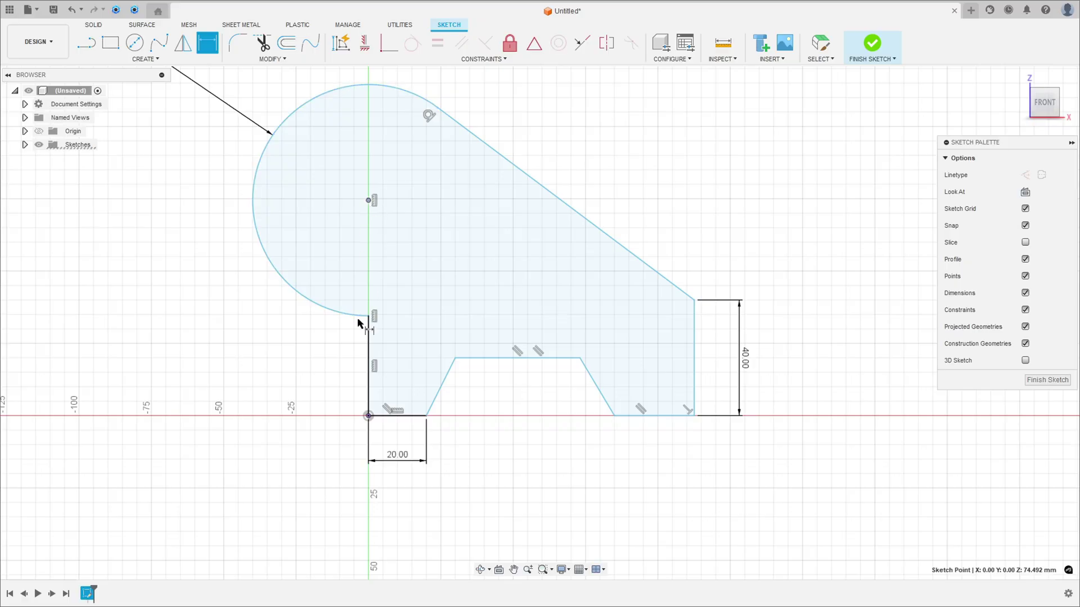
pyautogui.click(368, 415)
pyautogui.click(215, 333)
pyautogui.write('80')
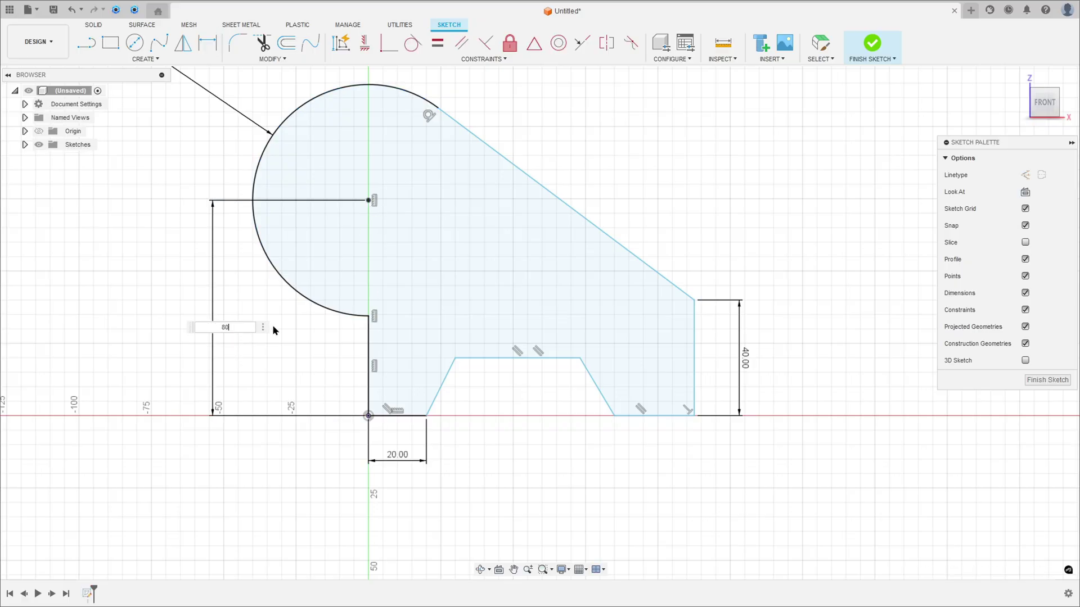
pyautogui.press('Return')
# Add a hole circle at the arc centre and dimension it Ø40.
pyautogui.click(135, 43)
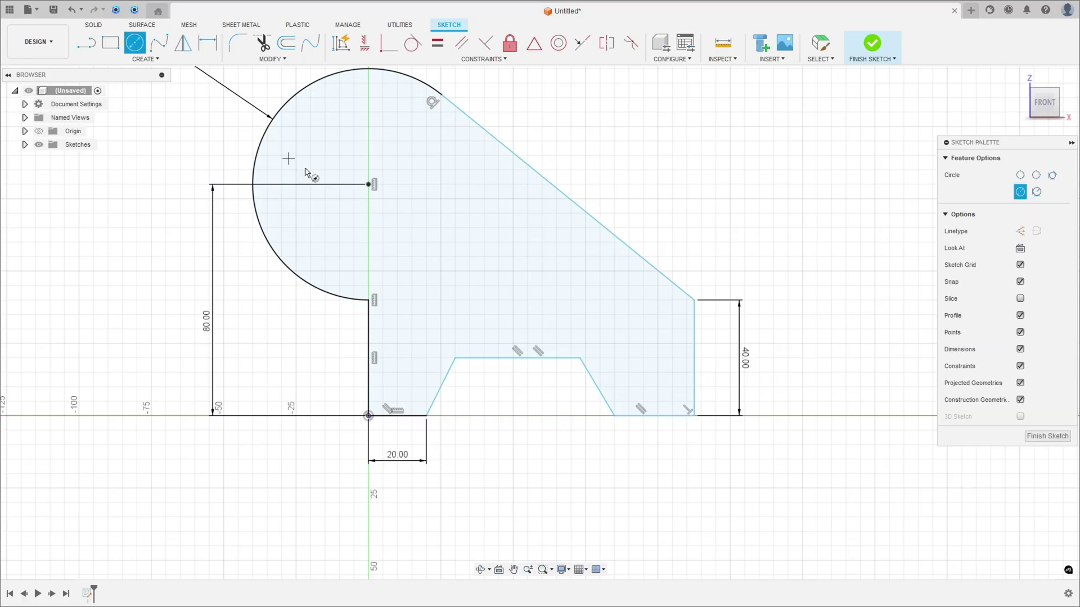
pyautogui.click(369, 183)
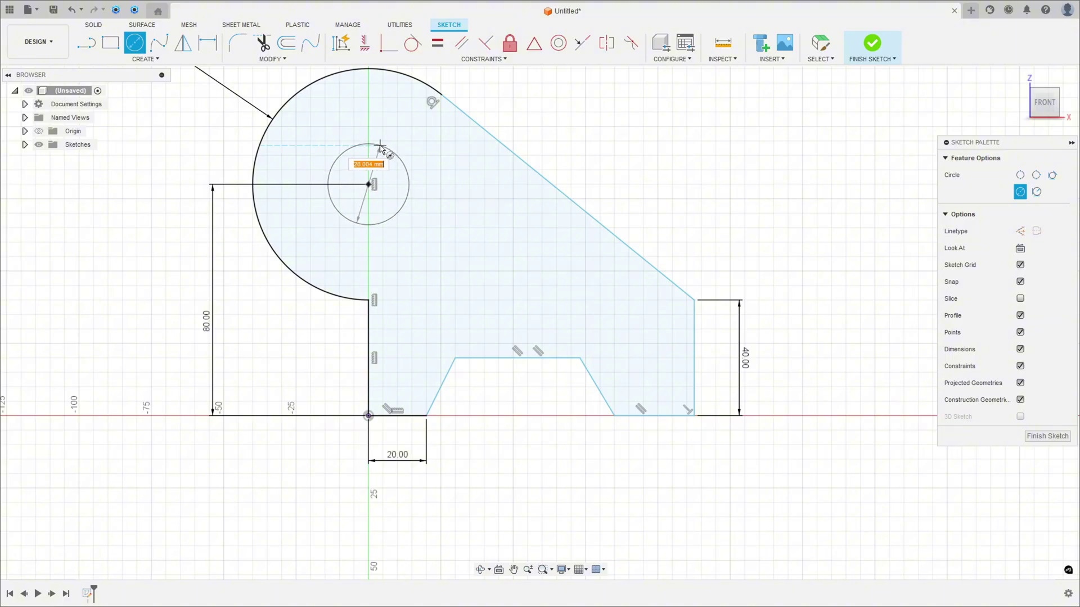
pyautogui.click(385, 146)
pyautogui.click(206, 42)
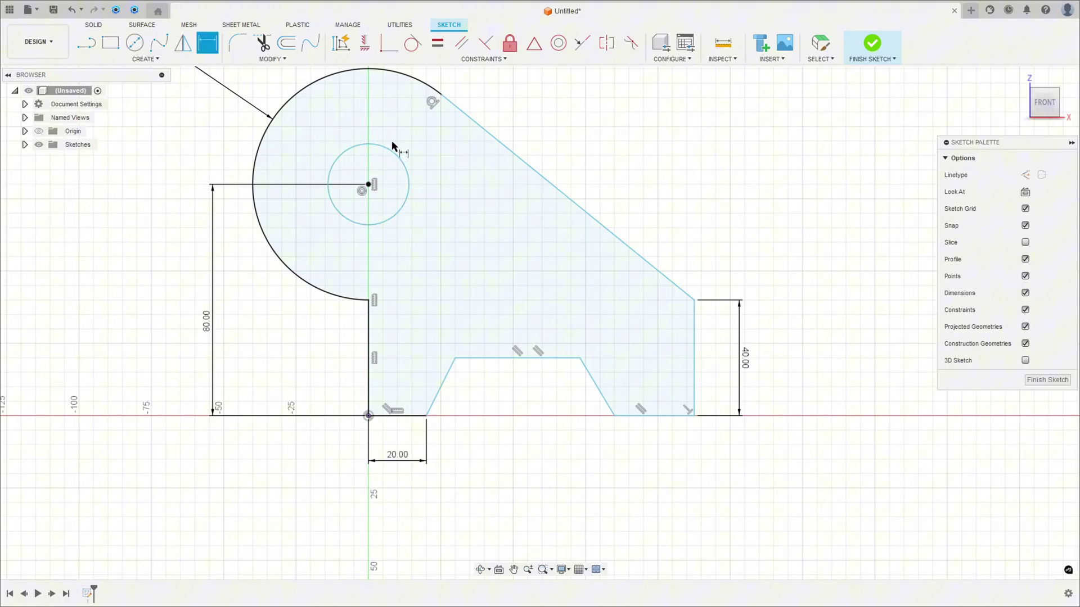
pyautogui.click(397, 154)
pyautogui.click(315, 124)
pyautogui.write('40')
pyautogui.press('Return')
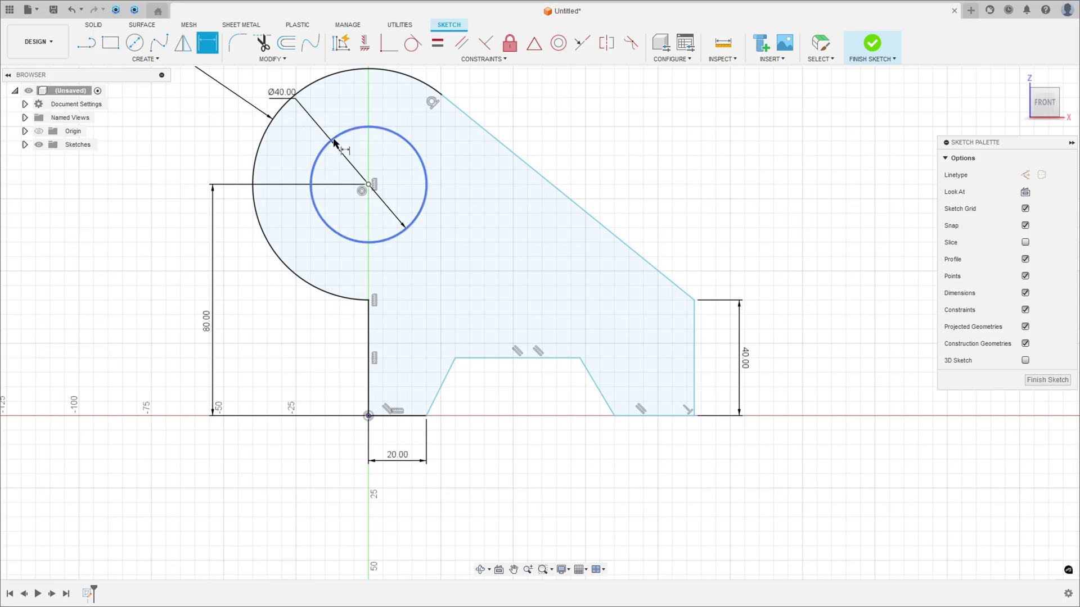
pyautogui.scroll(-1, 374, 258)
pyautogui.scroll(-1, 374, 257)
pyautogui.moveTo(374, 252); pyautogui.dragTo(378, 293, button='middle')
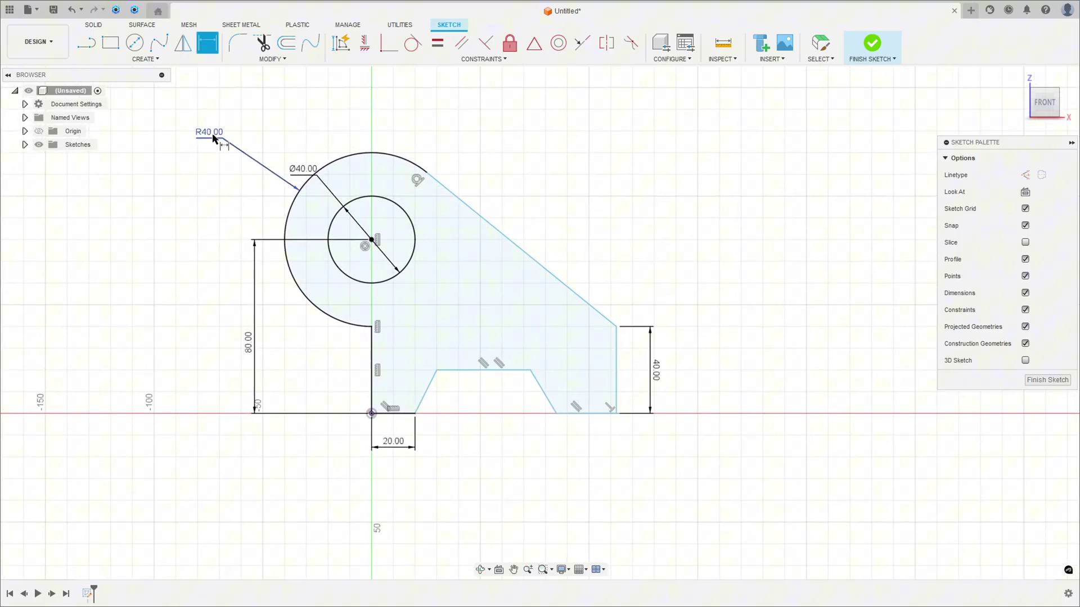
pyautogui.press('d')
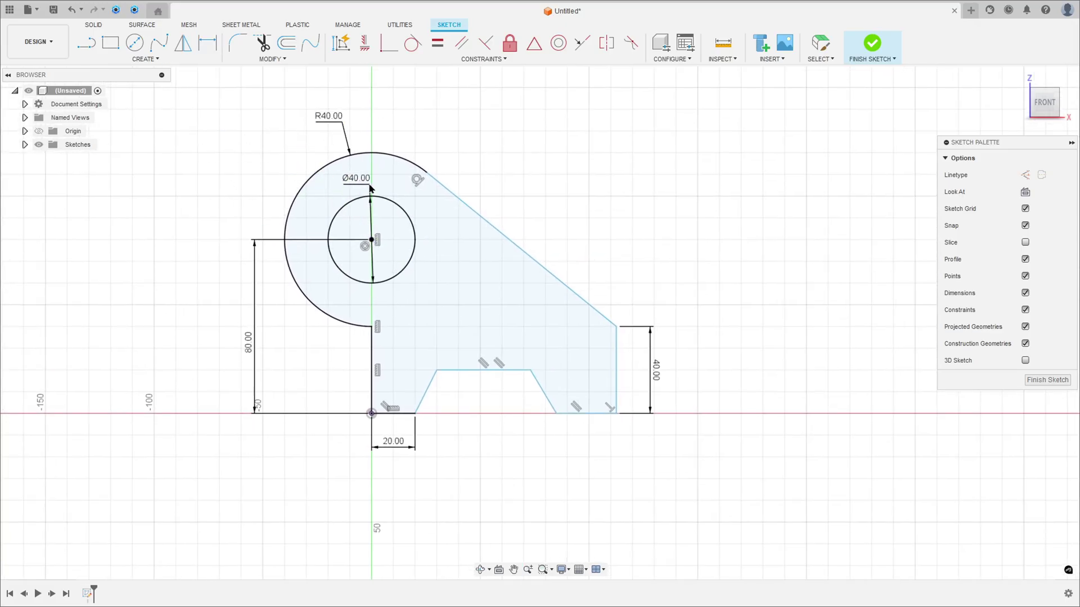
pyautogui.moveTo(306, 168); pyautogui.dragTo(356, 175)
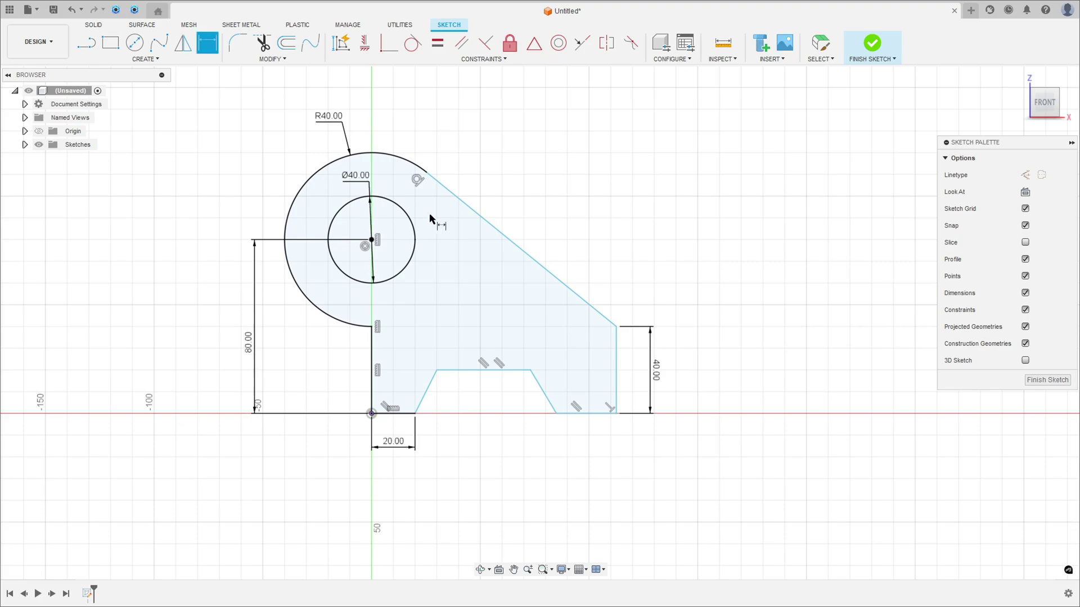
# Dimension the notch angle to 75° and the overall width to 100.
pyautogui.click(596, 414)
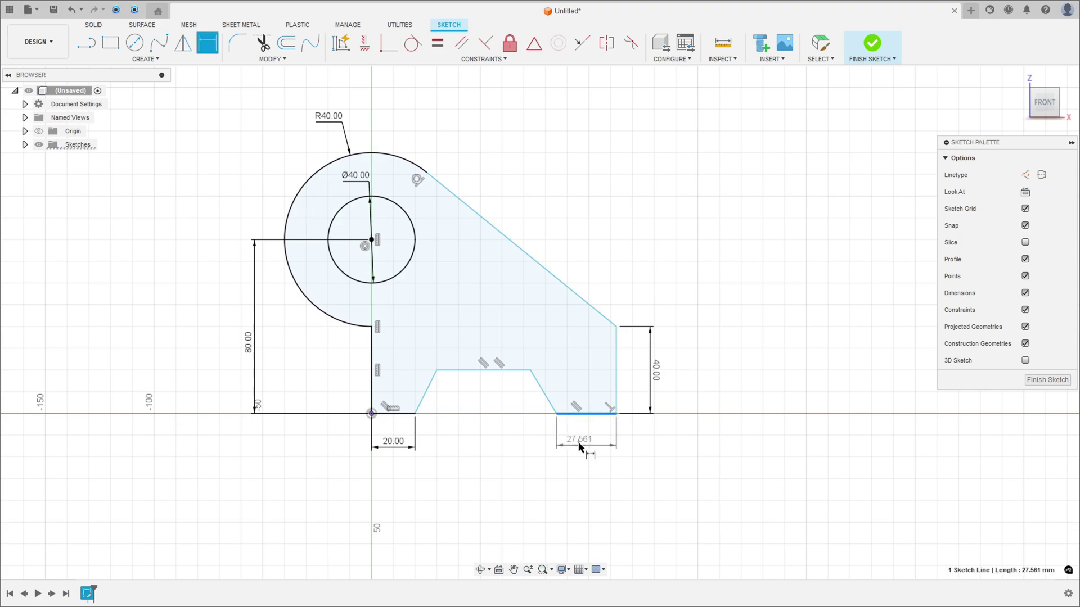
pyautogui.click(545, 403)
pyautogui.write('75')
pyautogui.press('Return')
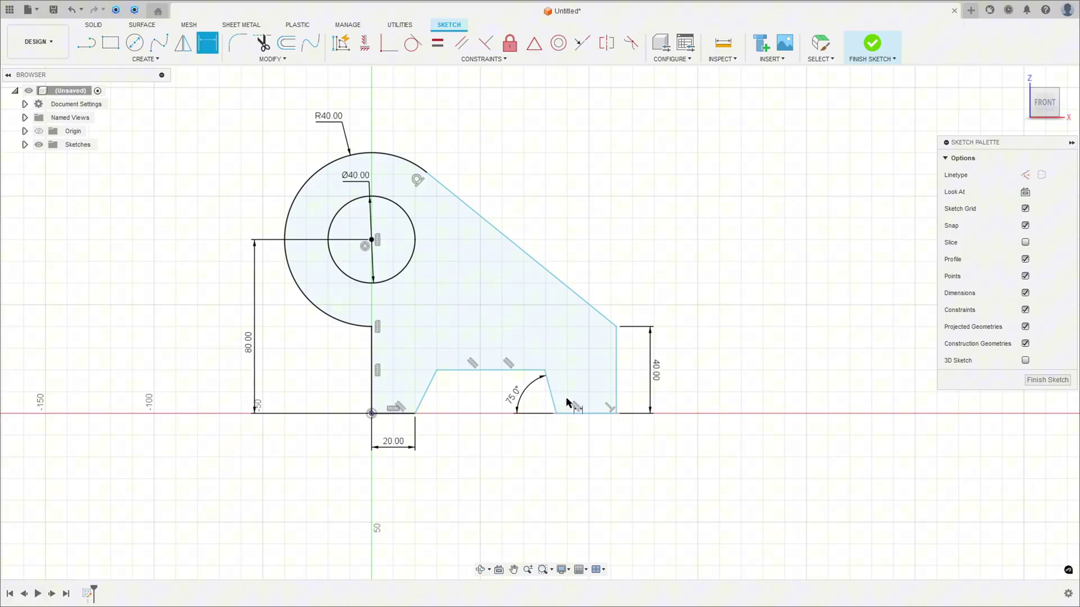
pyautogui.click(373, 392)
pyautogui.click(618, 397)
pyautogui.click(502, 485)
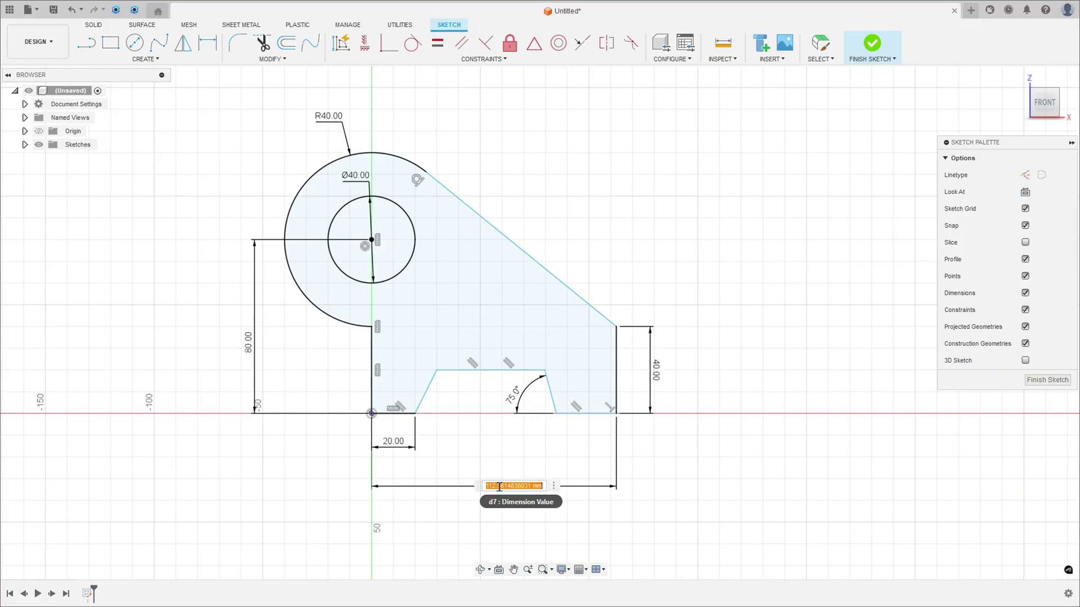
pyautogui.write('100')
pyautogui.press('Return')
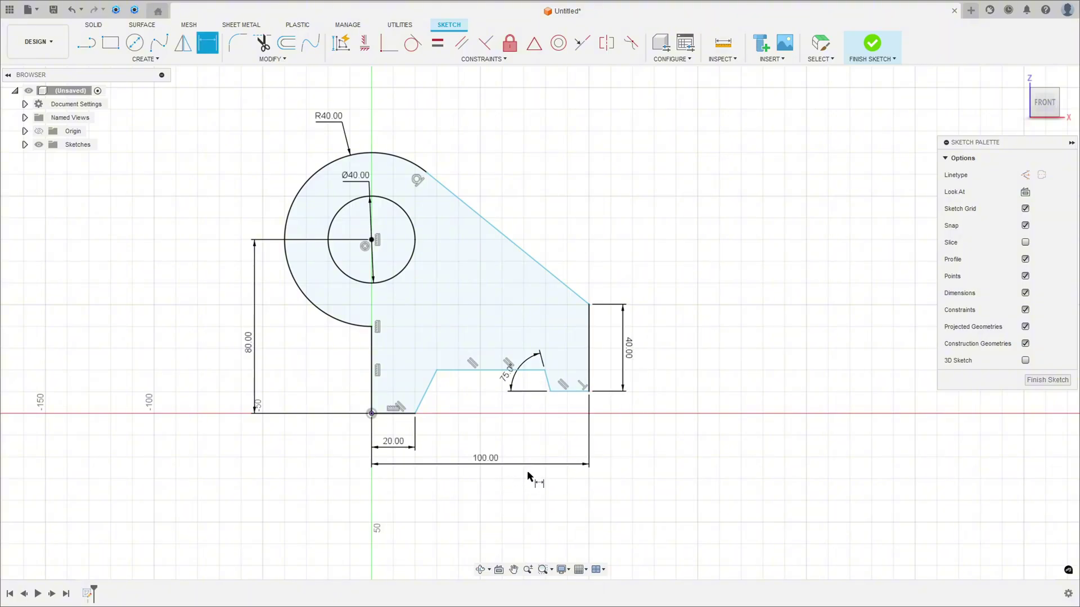
pyautogui.press('Escape')
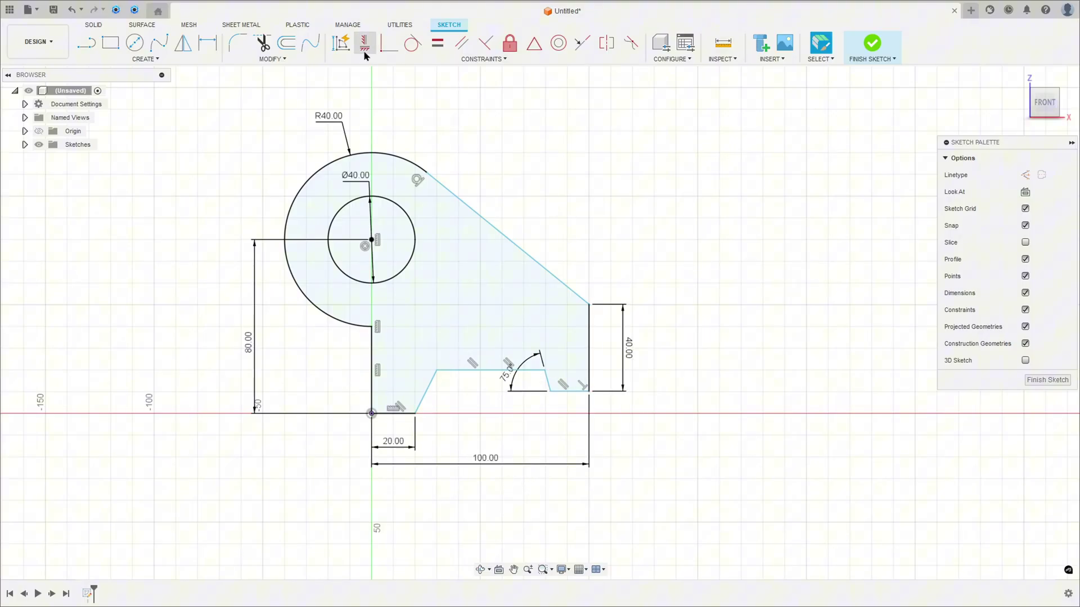
# Level the notch corner with the base, then make both bottom segments and both slot sides equal.
pyautogui.click(365, 44)
pyautogui.click(551, 392)
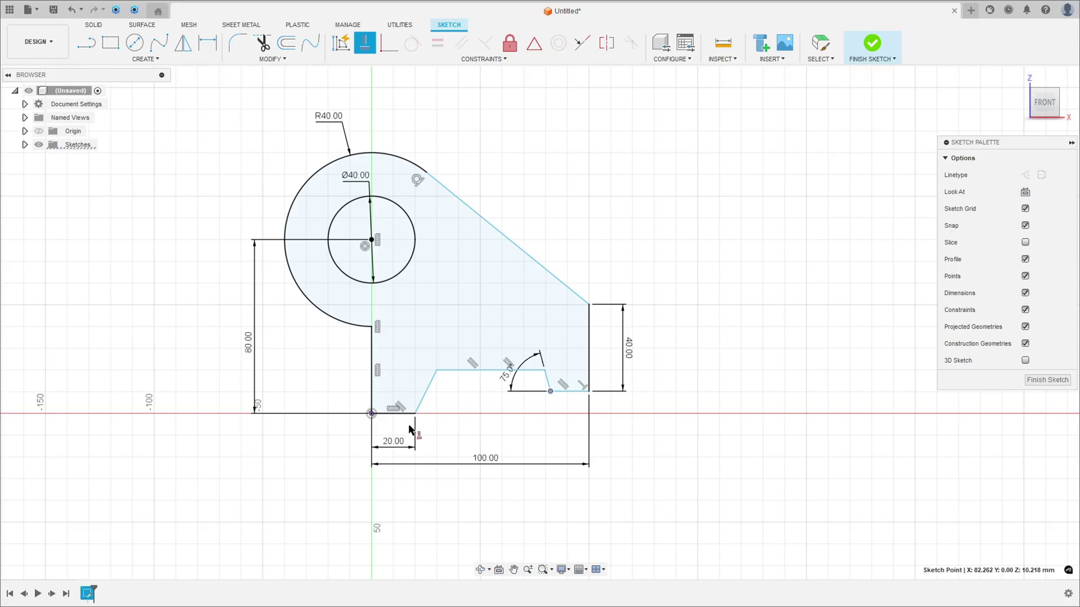
pyautogui.click(415, 414)
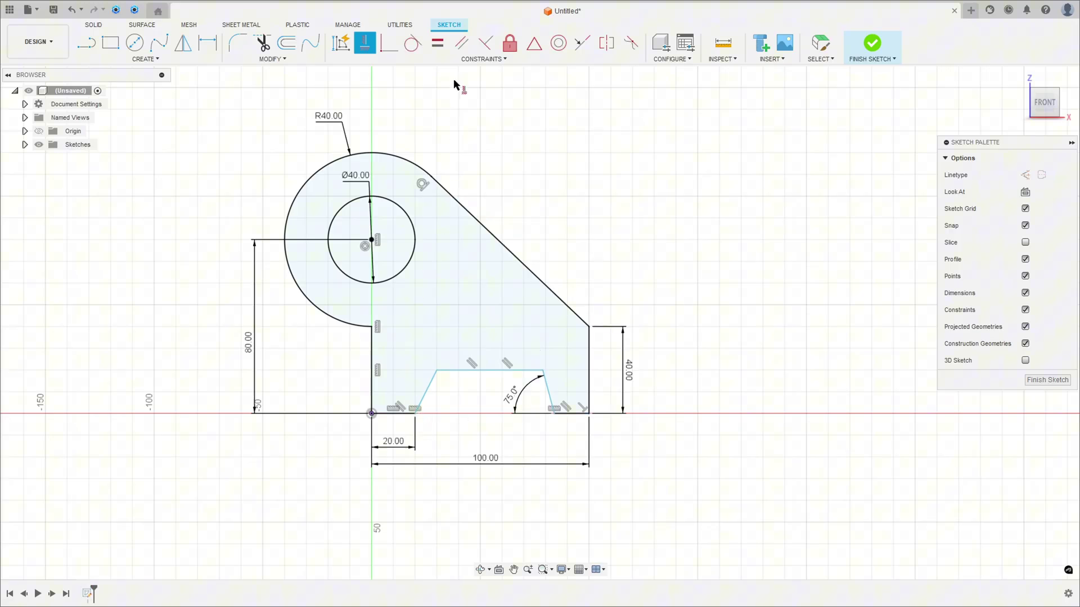
pyautogui.click(437, 43)
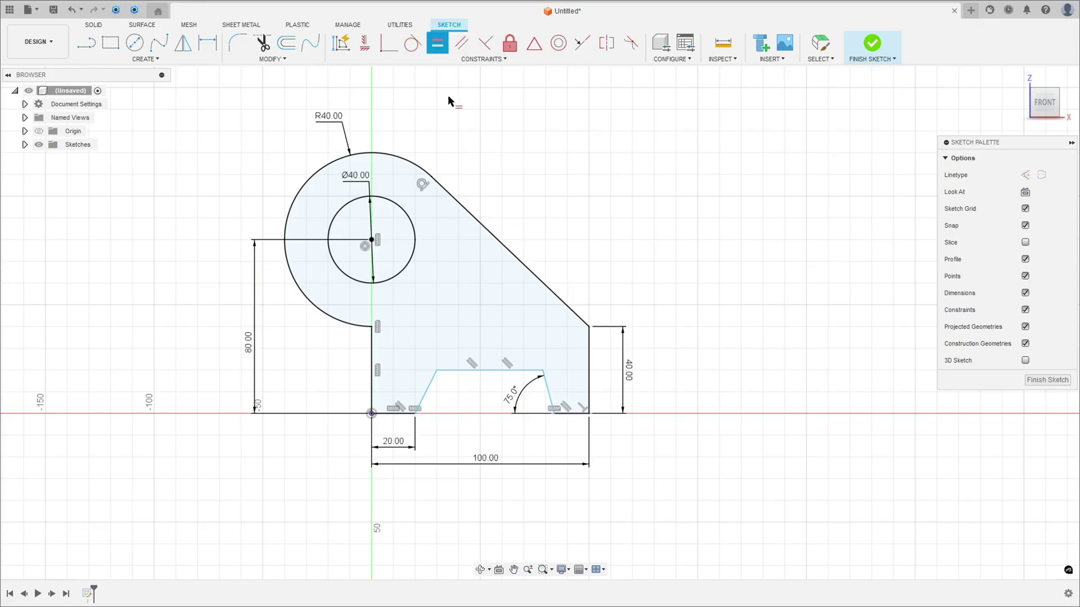
pyautogui.click(390, 415)
pyautogui.click(567, 415)
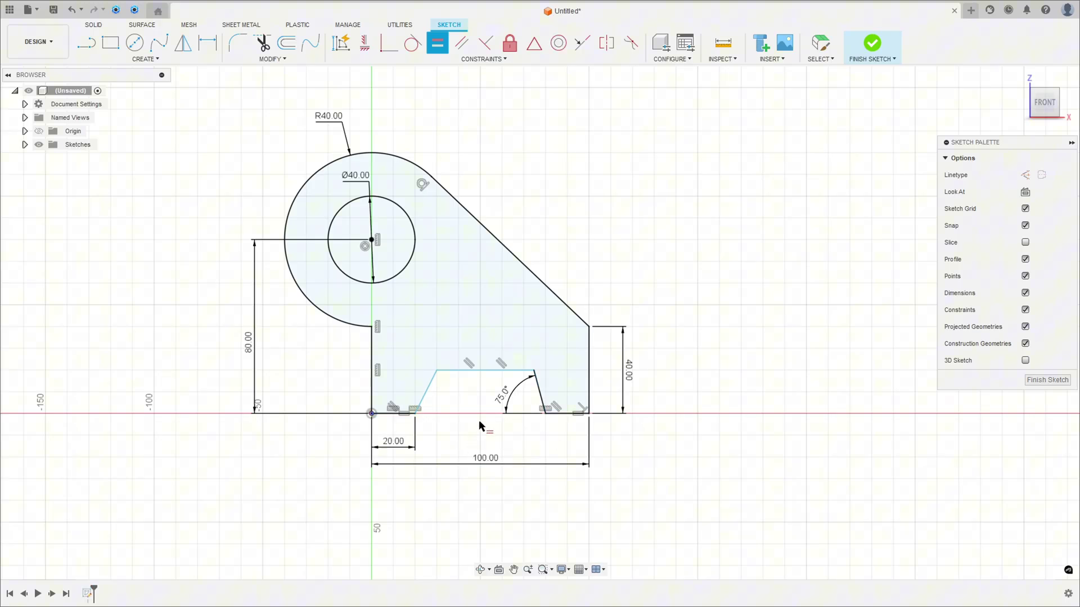
pyautogui.click(540, 395)
pyautogui.click(433, 392)
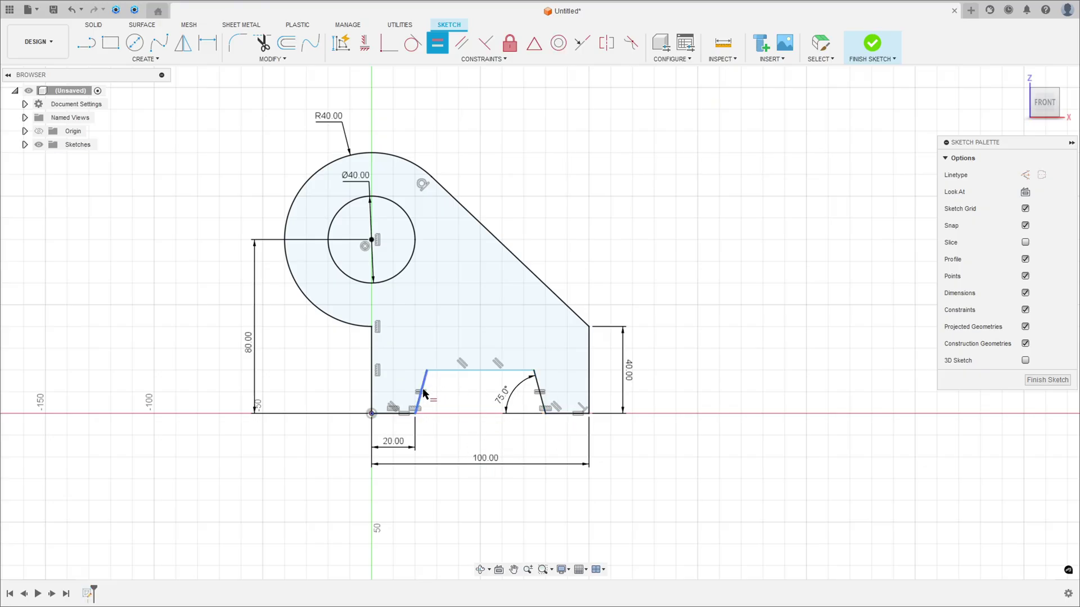
# Dimension the slot depth to 20 mm.
pyautogui.press('d')
pyautogui.click(460, 372)
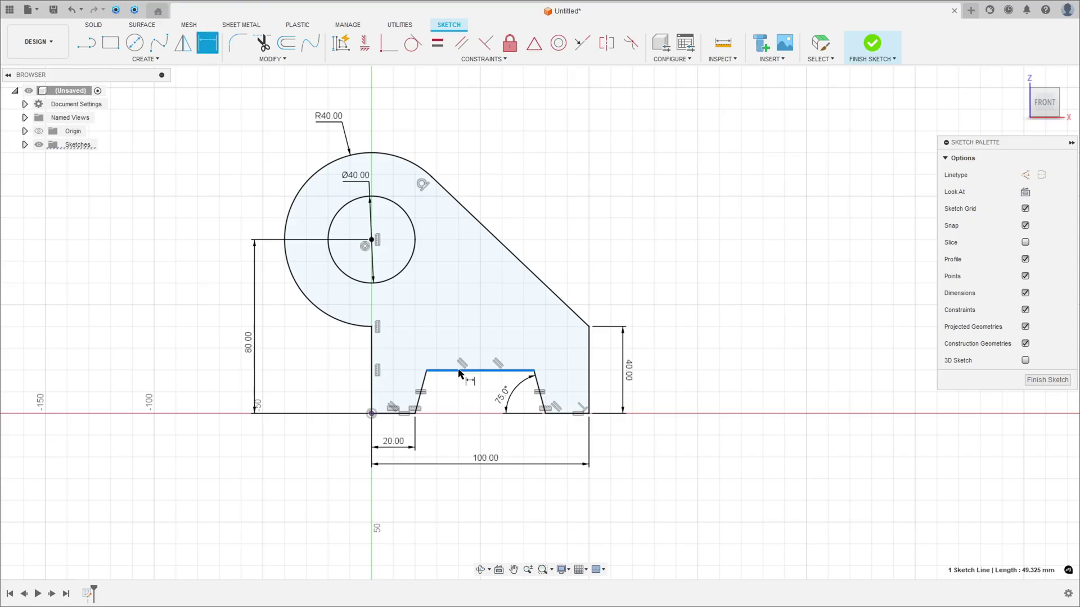
pyautogui.click(387, 413)
pyautogui.click(322, 390)
pyautogui.write('20')
pyautogui.press('Return')
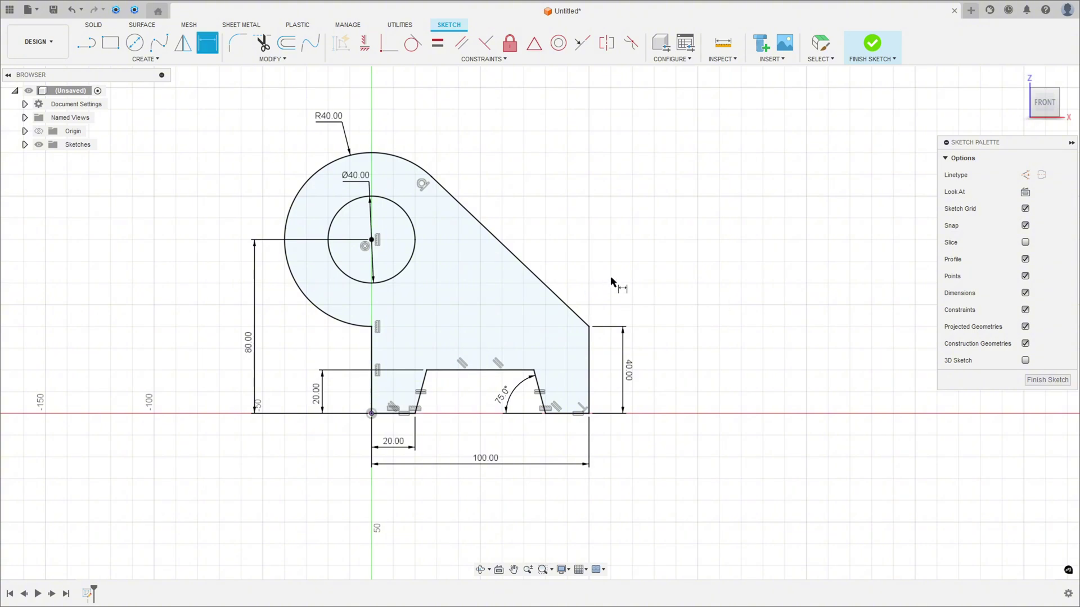
# Finish the sketch, return to the home view and bring up the PDF drawing.
pyautogui.click(870, 44)
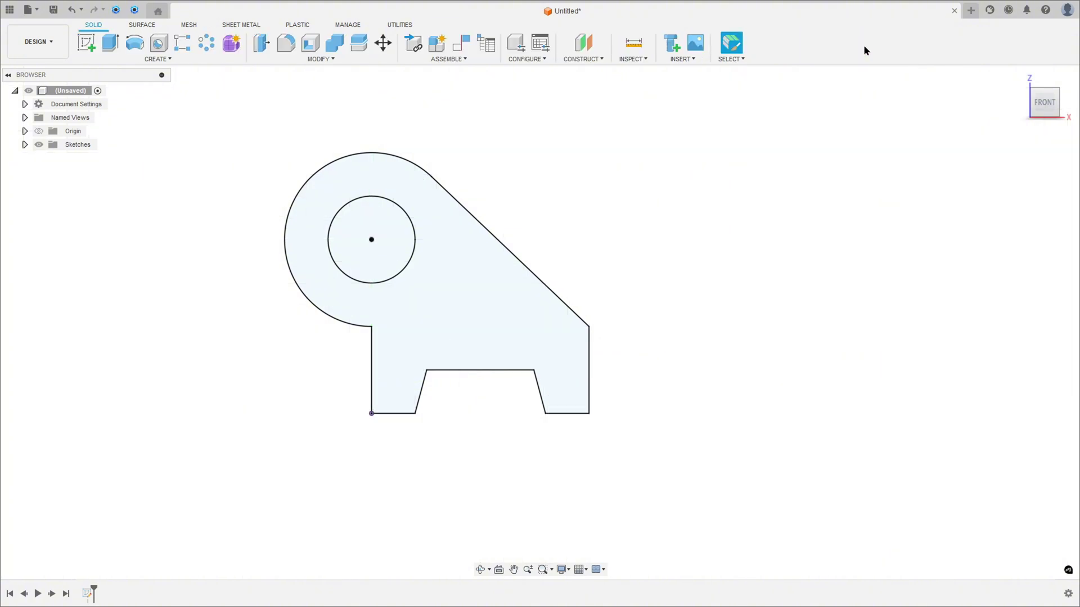
pyautogui.click(1008, 75)
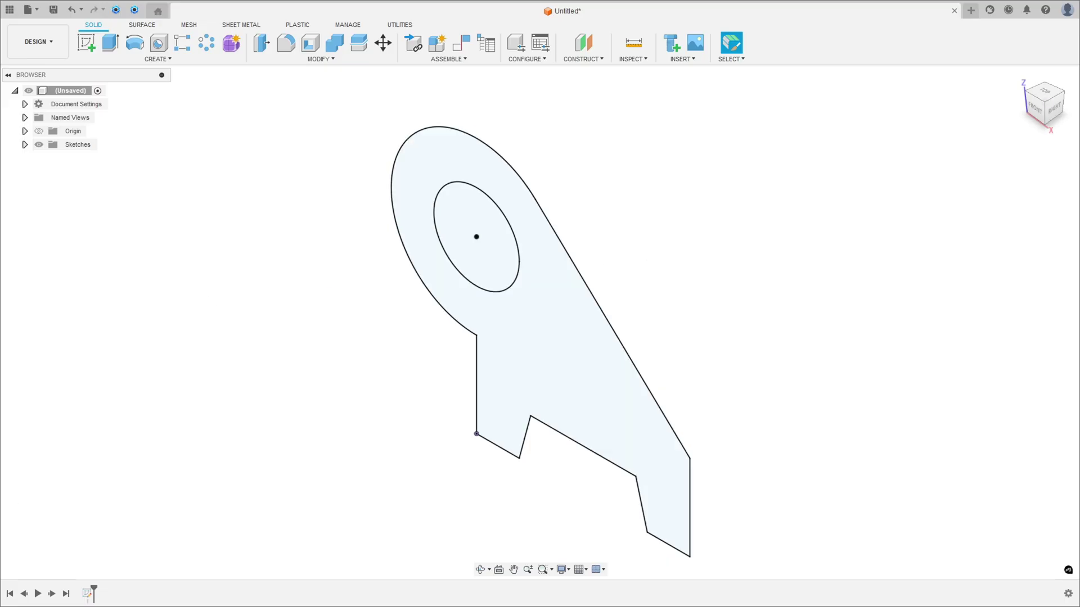
pyautogui.hotkey('alt', 'Tab')
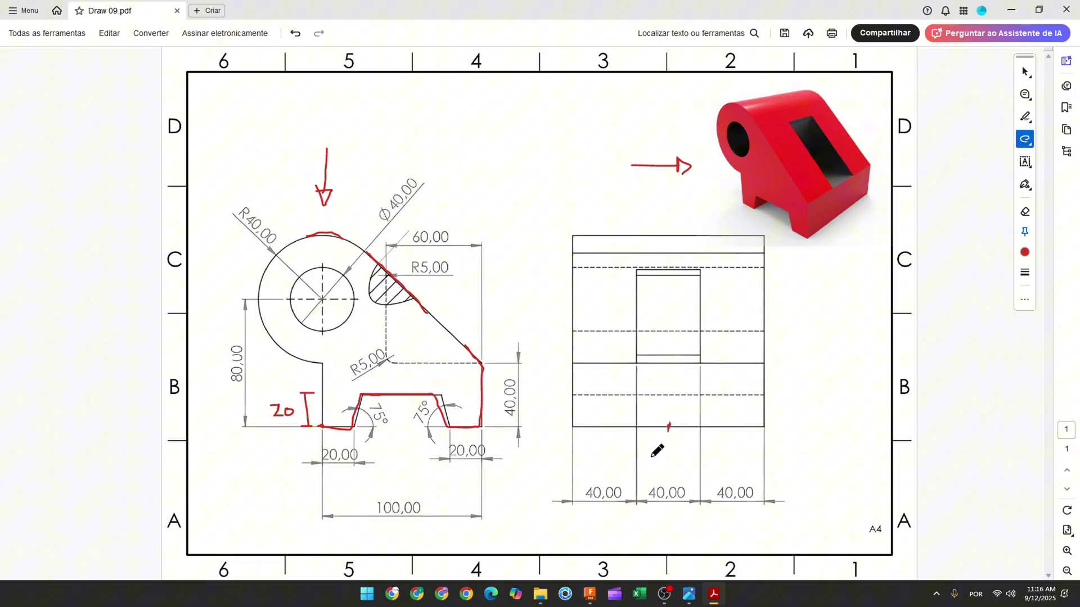
# Write two red 60 notes under the side view.
pyautogui.moveTo(616, 445)
pyautogui.mouseDown()
pyautogui.moveTo(610, 451)
pyautogui.moveTo(627, 444)
pyautogui.mouseUp()
pyautogui.moveTo(701, 446); pyautogui.dragTo(721, 448)
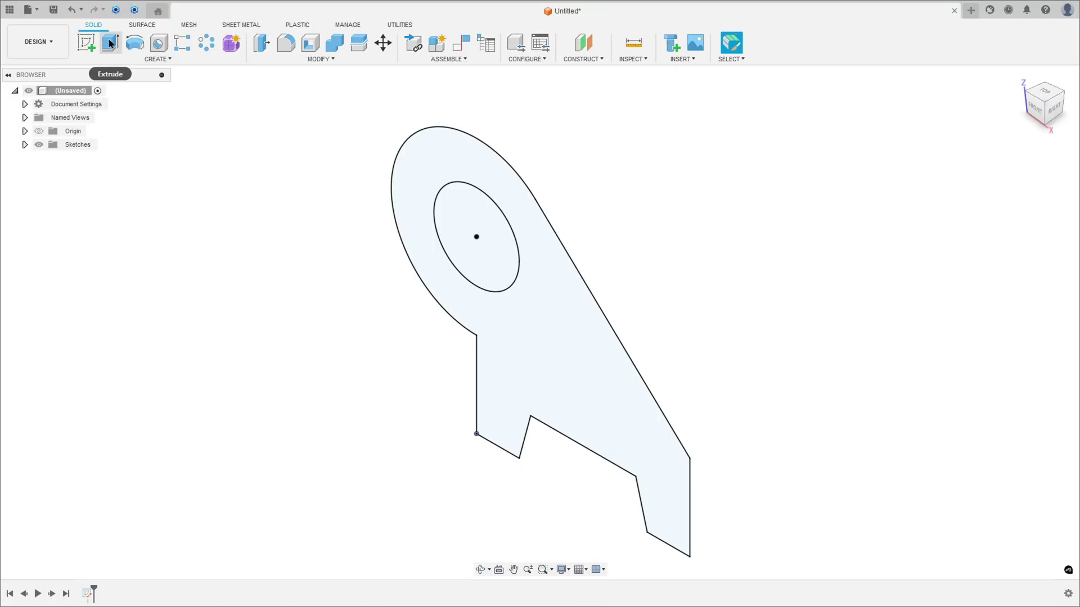
# Extrude the bracket profile symmetrically to a 120 mm total width.
pyautogui.click(111, 43)
pyautogui.click(531, 363)
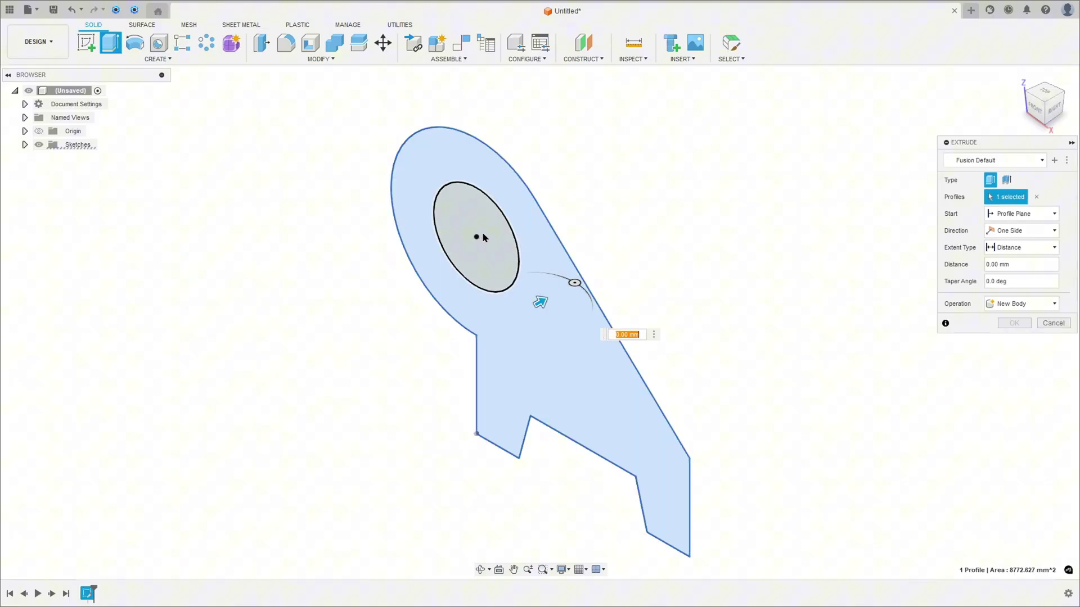
pyautogui.click(1007, 237)
pyautogui.click(996, 269)
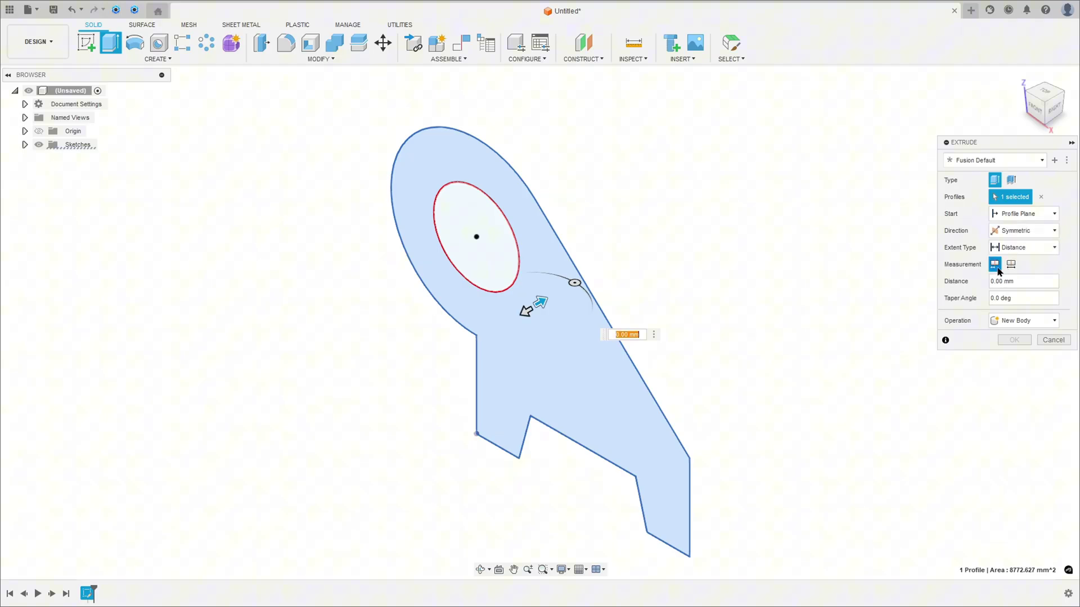
pyautogui.click(1009, 265)
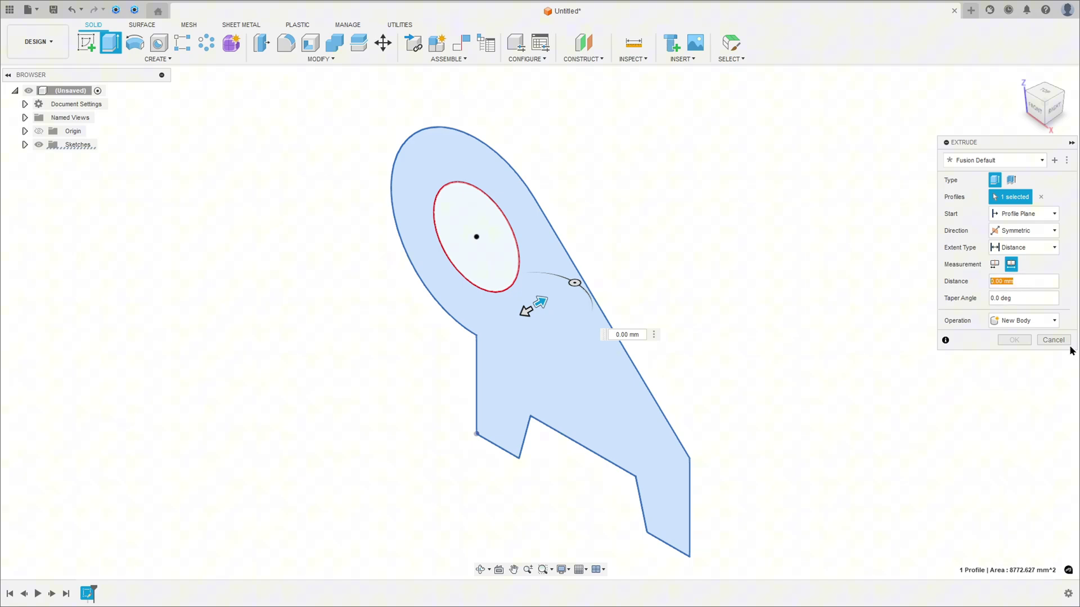
pyautogui.write('120')
pyautogui.press('Return')
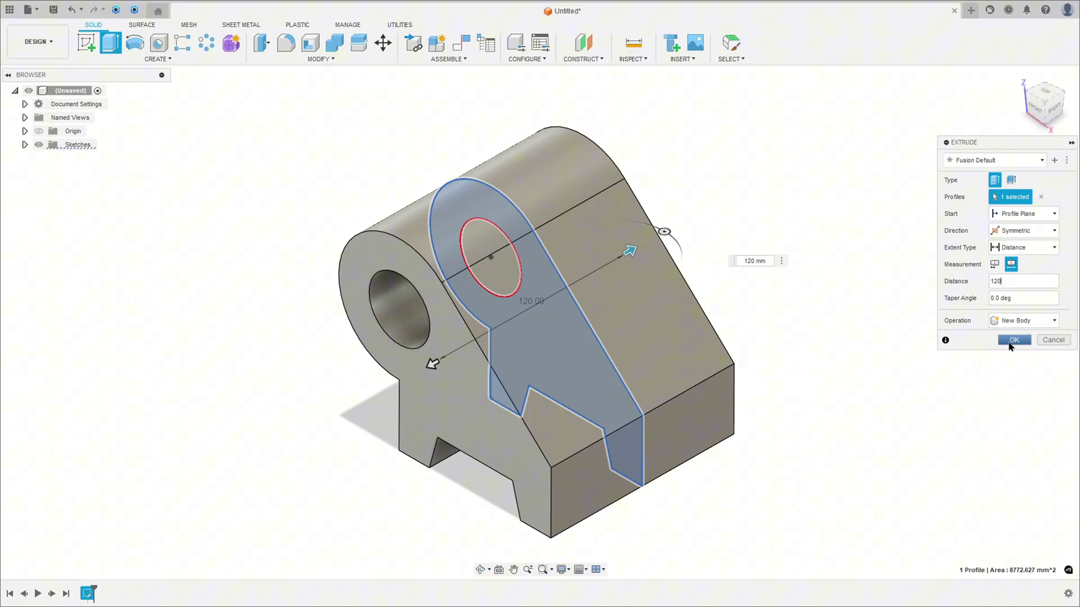
pyautogui.click(1010, 341)
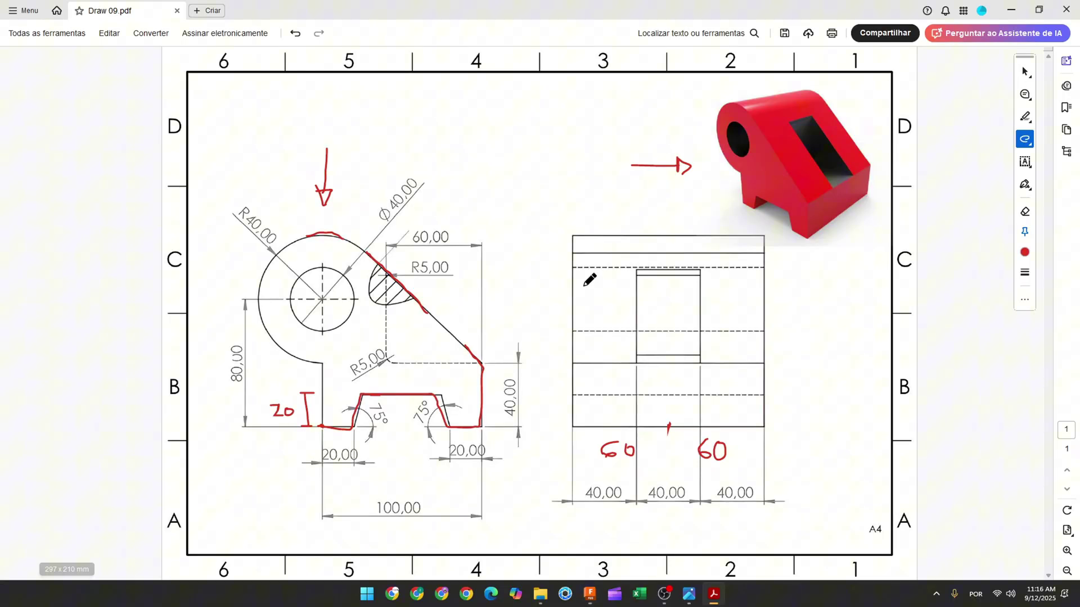
# Undo the red ink, then trace the triangular pocket in red and strike through 60,00.
pyautogui.moveTo(639, 269)
pyautogui.mouseDown()
pyautogui.moveTo(692, 364)
pyautogui.moveTo(635, 269)
pyautogui.mouseUp()
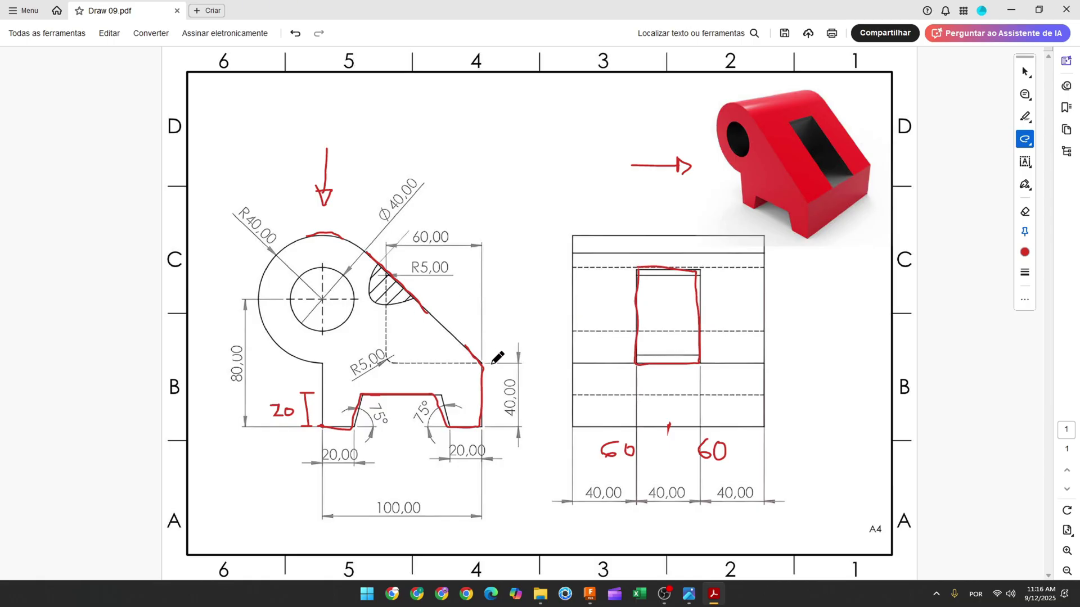
pyautogui.hotkey('ctrl', 'z')
pyautogui.hotkey('ctrl', 'z')
pyautogui.hotkey('ctrl', 'z')
pyautogui.hotkey('ctrl', 'z')
pyautogui.hotkey('ctrl', 'z')
pyautogui.hotkey('ctrl', 'z')
pyautogui.hotkey('ctrl', 'z')
pyautogui.hotkey('ctrl', 'z')
pyautogui.hotkey('ctrl', 'z')
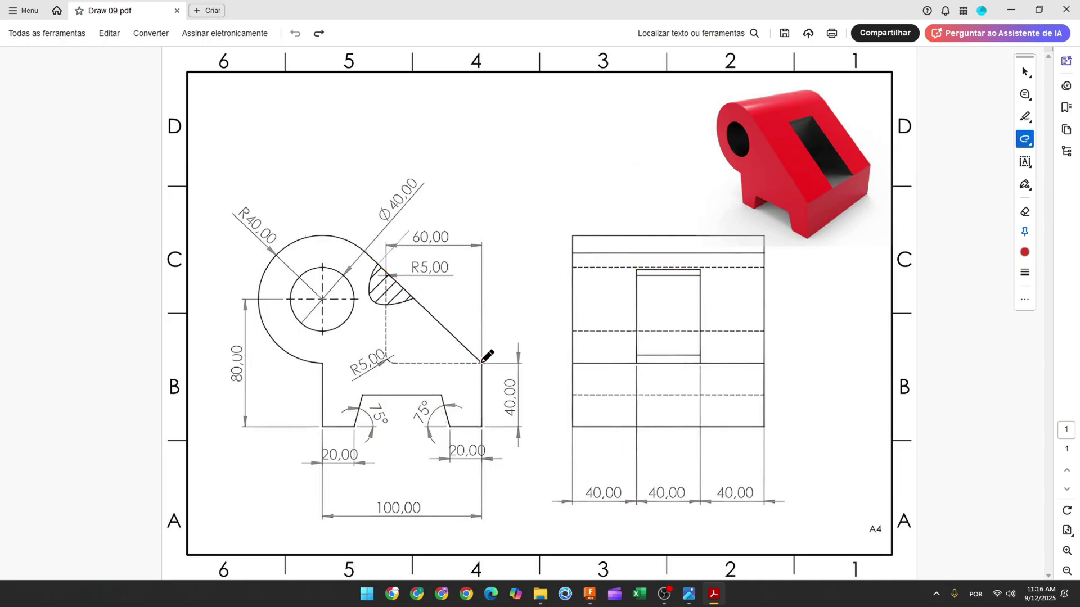
pyautogui.moveTo(482, 362); pyautogui.dragTo(405, 361)
pyautogui.moveTo(412, 240); pyautogui.dragTo(448, 236)
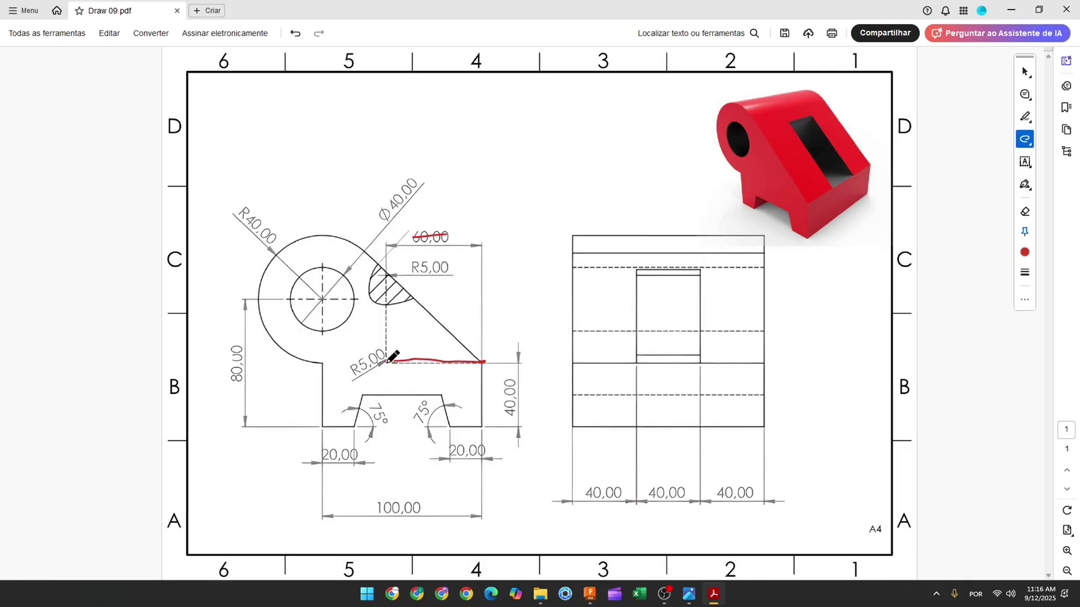
pyautogui.moveTo(389, 361); pyautogui.dragTo(387, 288)
pyautogui.moveTo(387, 272); pyautogui.dragTo(471, 352)
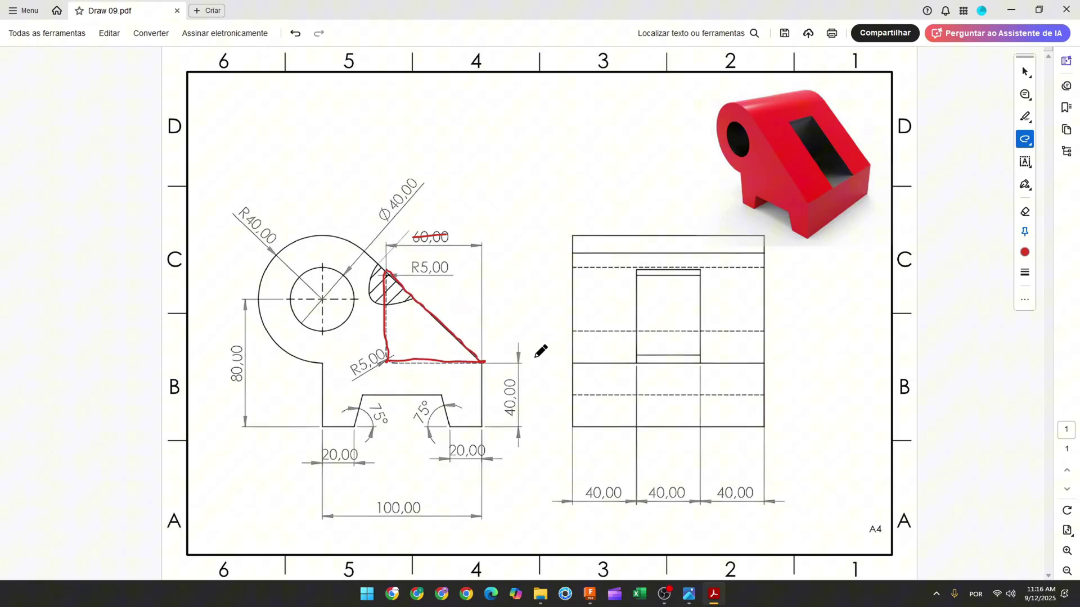
# Start a front-plane sketch and project the bracket outline into it.
pyautogui.click(589, 595)
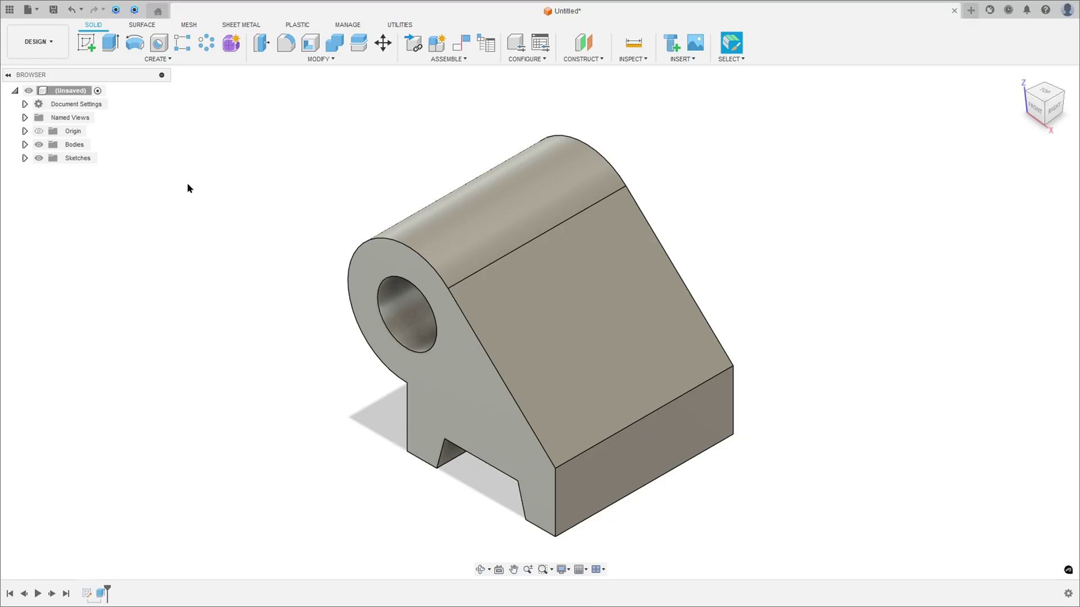
pyautogui.click(86, 43)
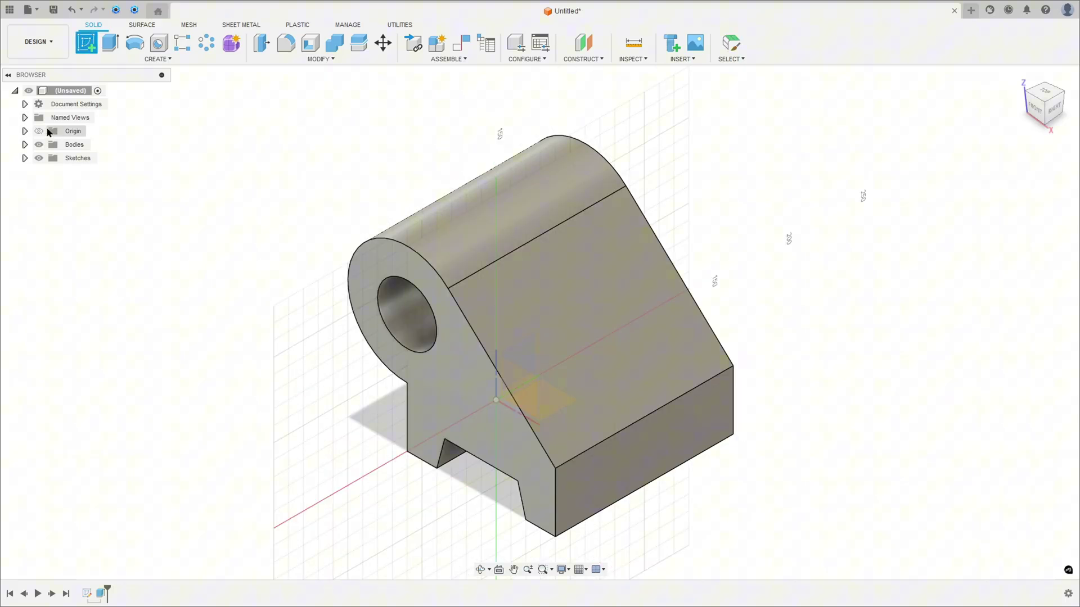
pyautogui.click(38, 145)
pyautogui.click(523, 394)
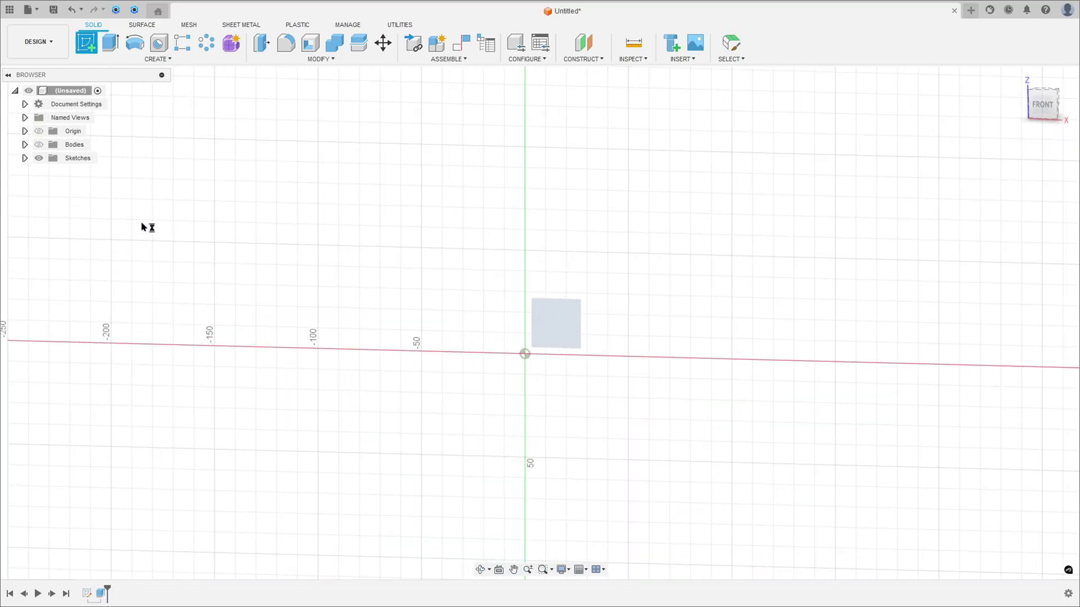
pyautogui.click(38, 144)
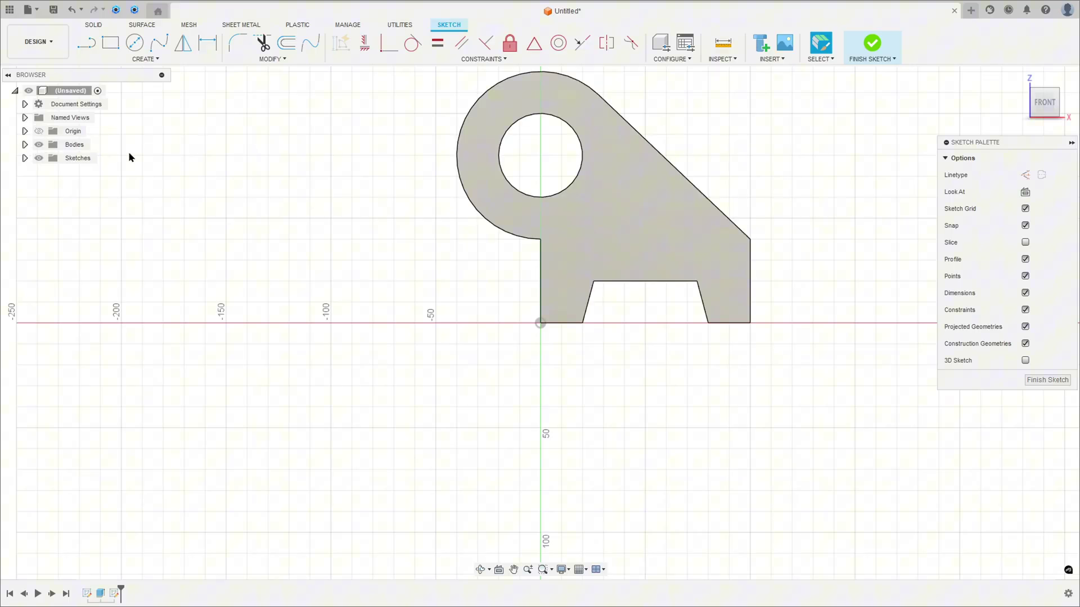
pyautogui.click(145, 60)
pyautogui.moveTo(108, 228)
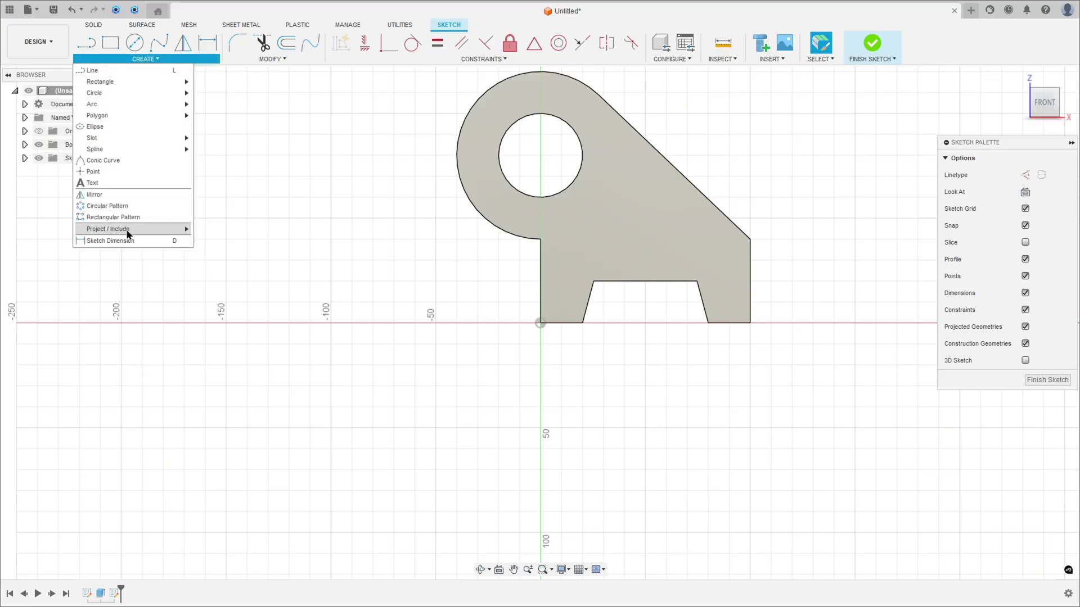
pyautogui.click(211, 229)
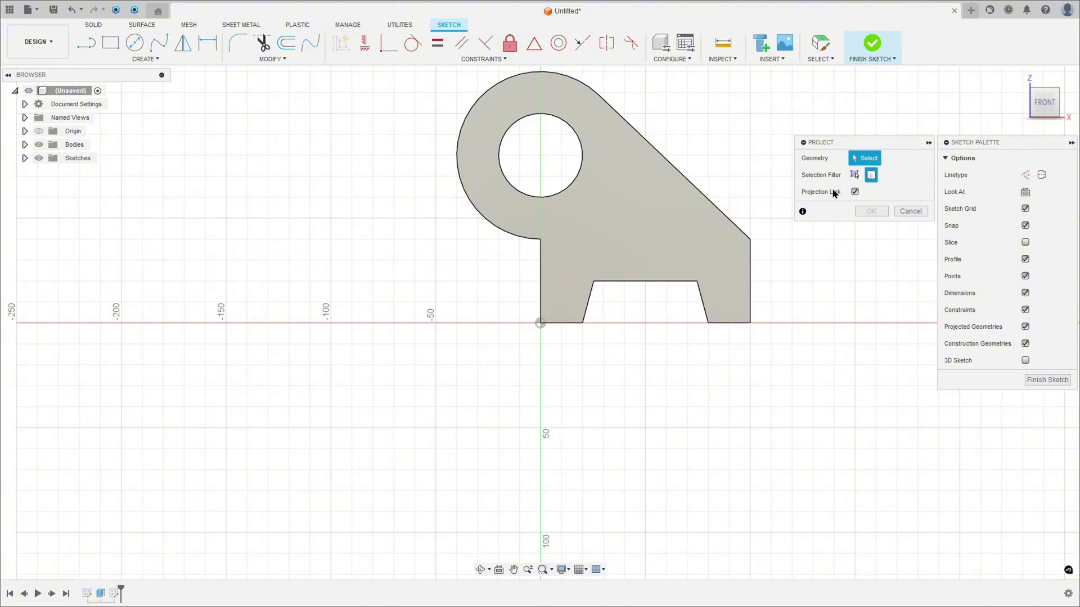
pyautogui.click(630, 215)
pyautogui.click(869, 211)
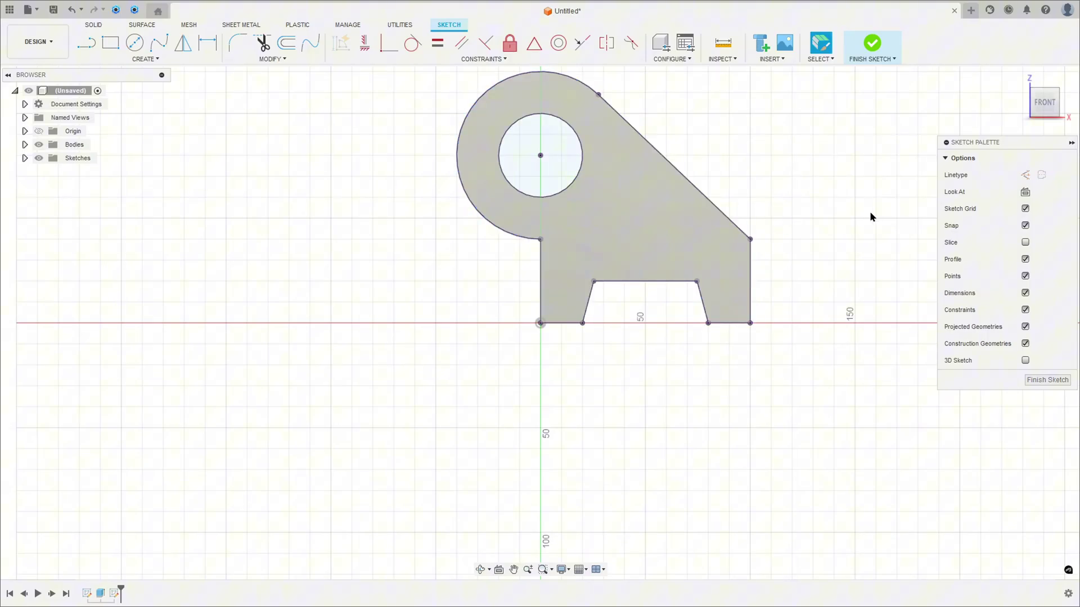
pyautogui.click(26, 144)
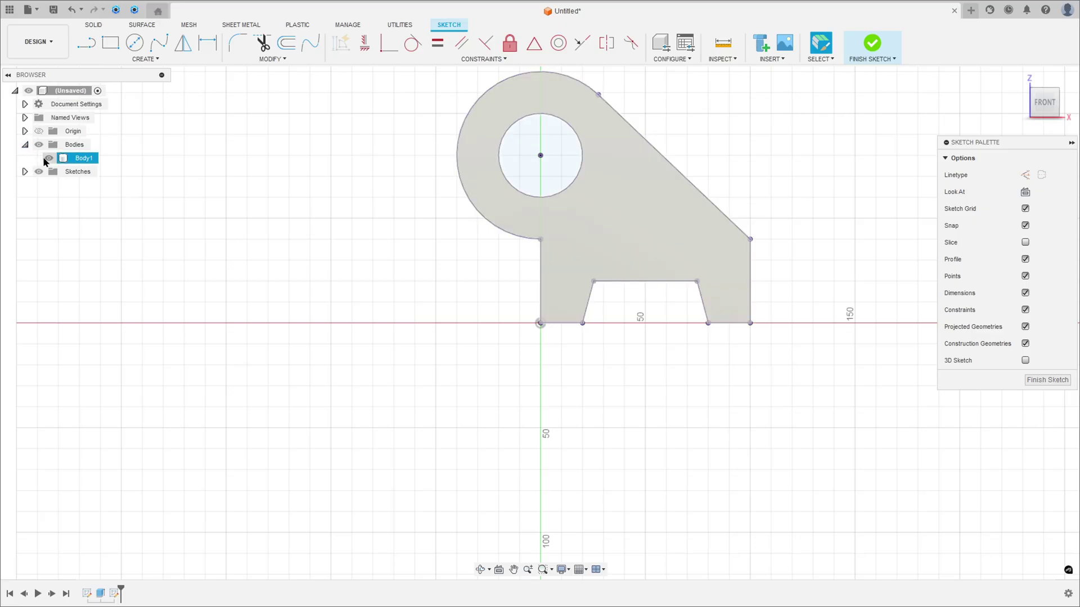
pyautogui.moveTo(684, 199); pyautogui.dragTo(495, 304, button='middle')
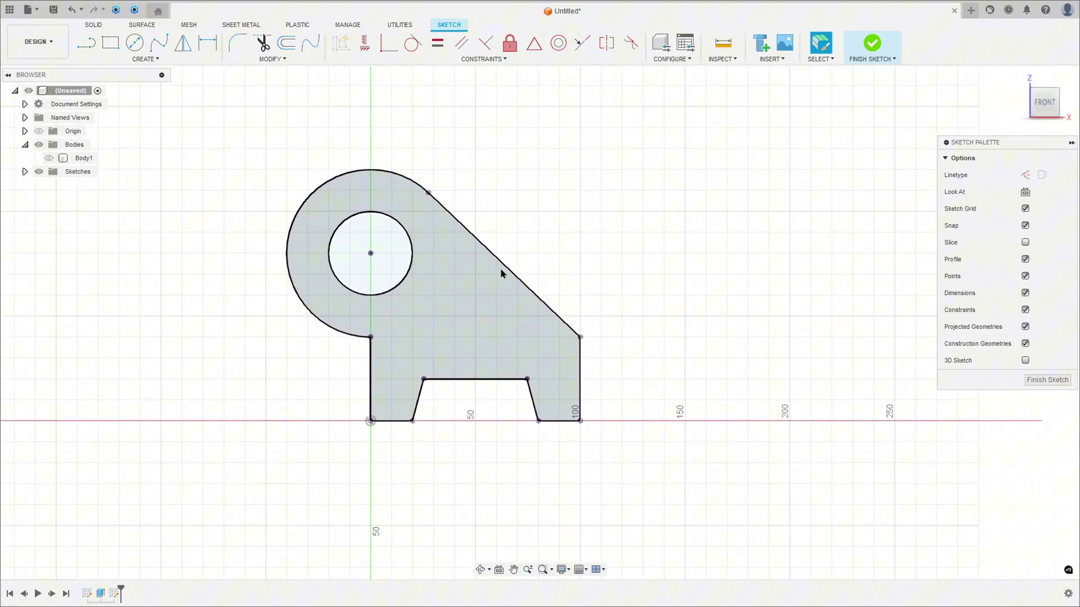
# Draw a 60 mm horizontal line and a vertical line to the slope, then finish the sketch.
pyautogui.press('l')
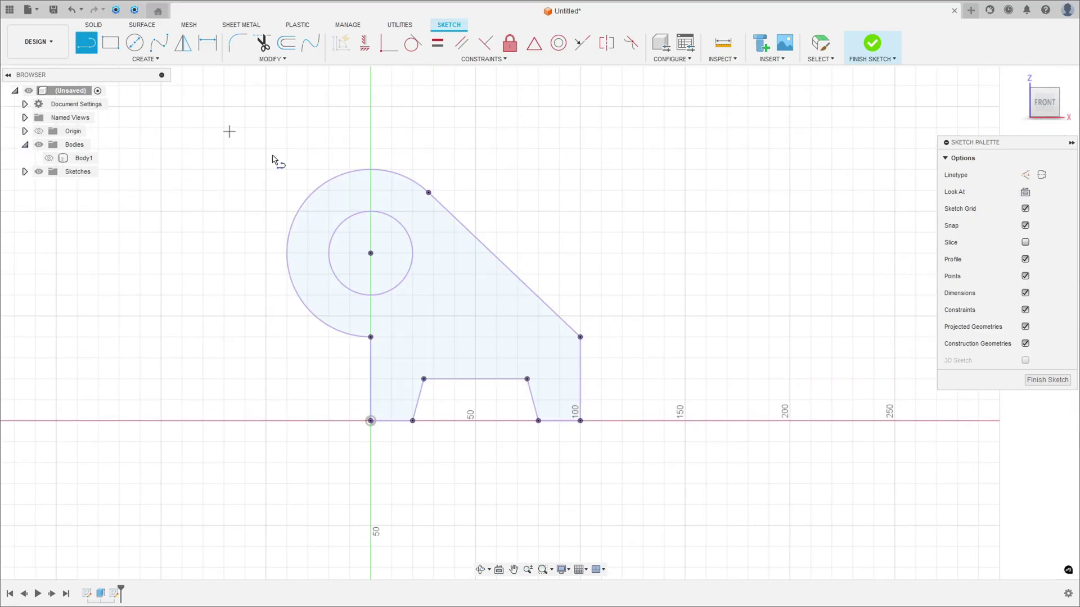
pyautogui.moveTo(580, 338); pyautogui.dragTo(462, 338)
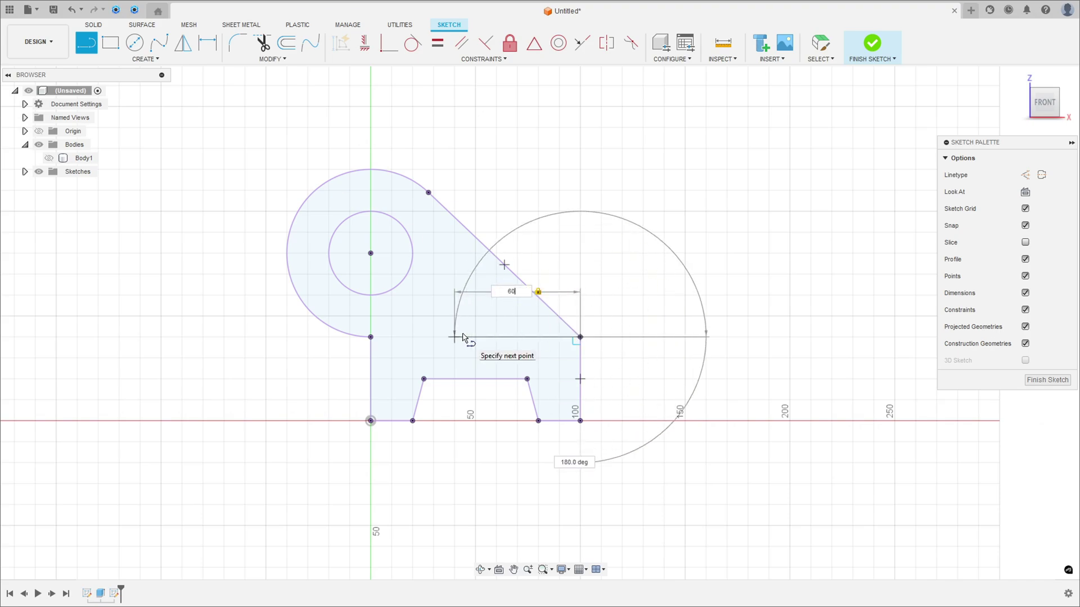
pyautogui.click(454, 338)
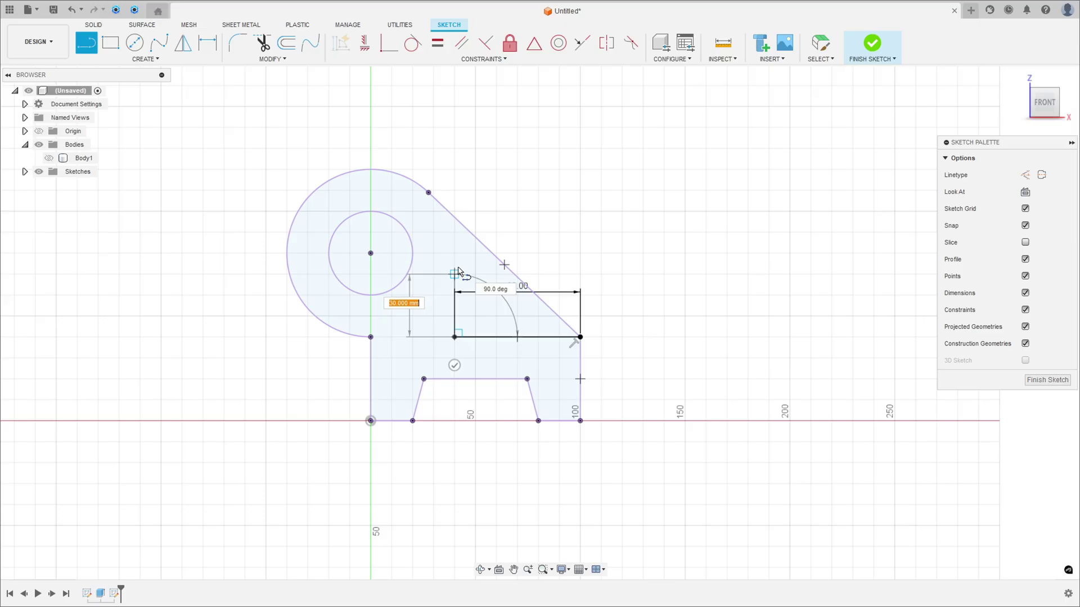
pyautogui.click(454, 218)
pyautogui.press('Escape')
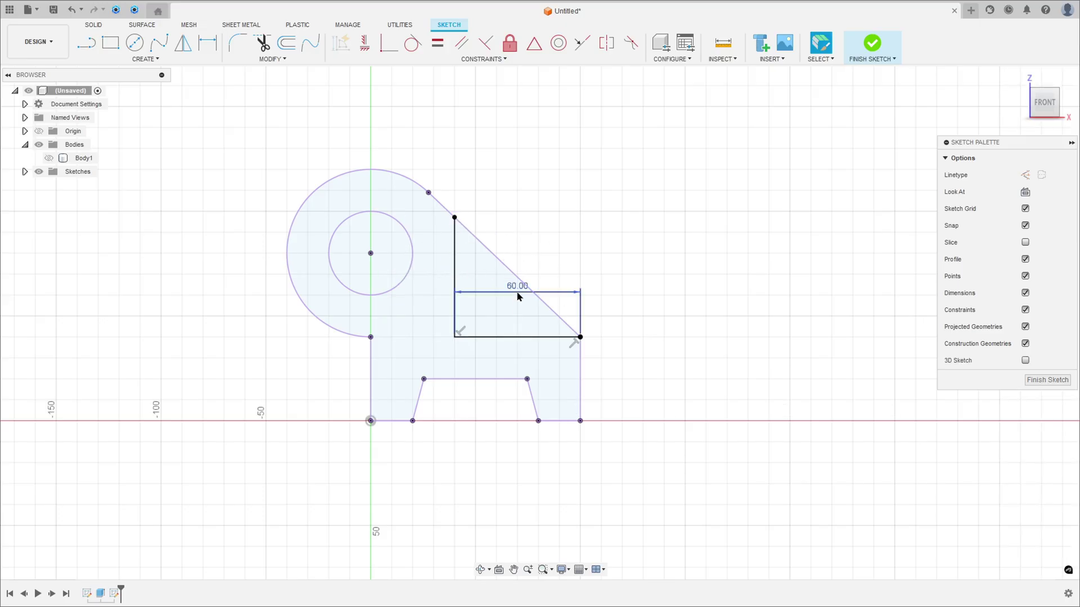
pyautogui.moveTo(517, 288); pyautogui.dragTo(511, 366)
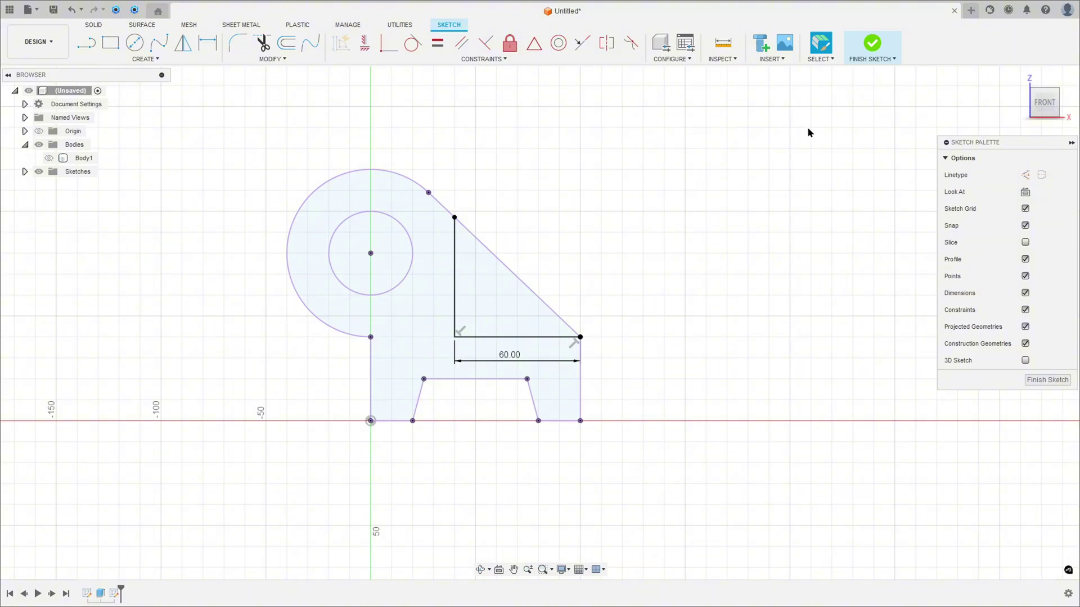
pyautogui.click(874, 43)
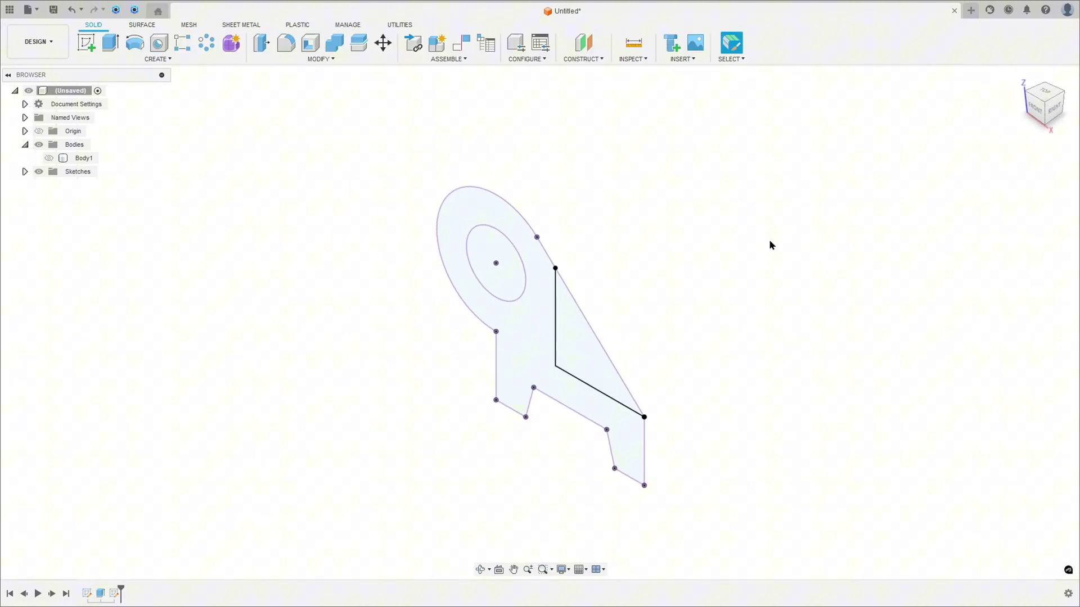
# Show Body1 again in the Fusion browser.
pyautogui.click(47, 158)
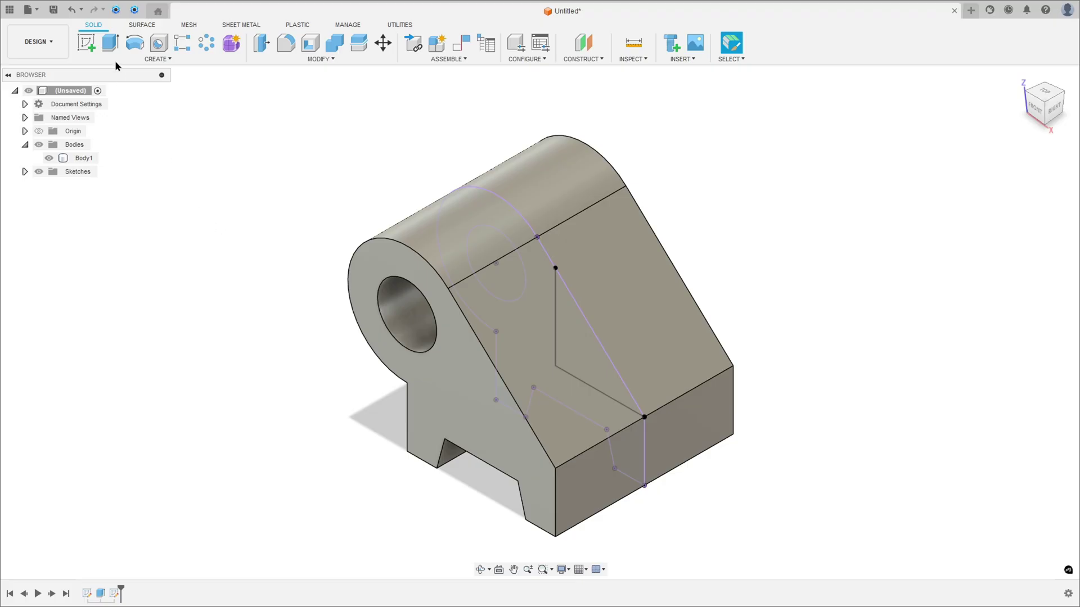
# Extrude the triangle profile as a symmetric cut, 40 mm total width, through the bracket.
pyautogui.click(111, 42)
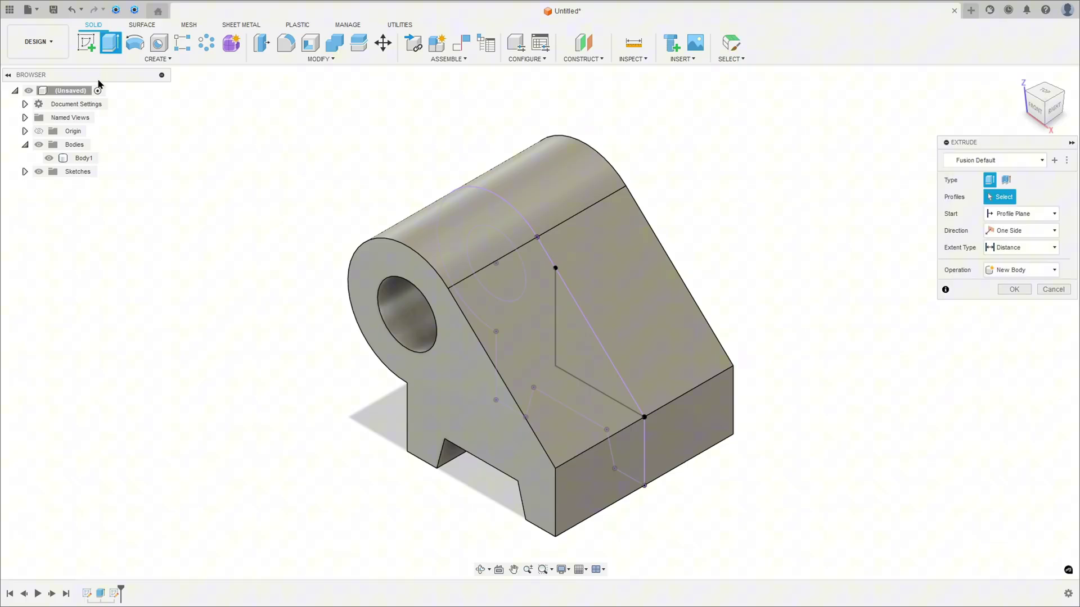
pyautogui.click(48, 158)
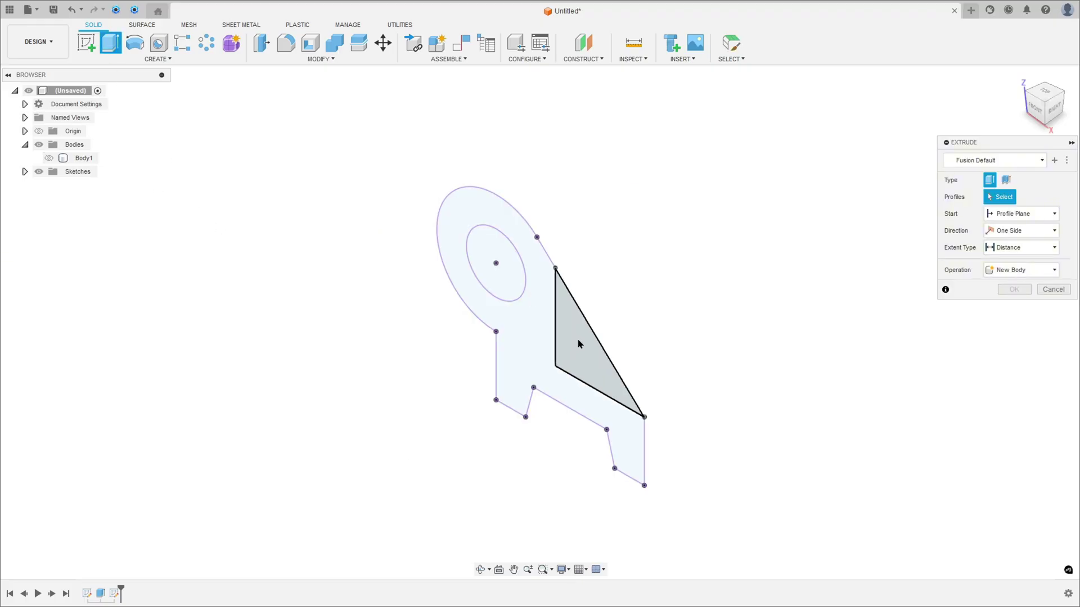
pyautogui.click(575, 342)
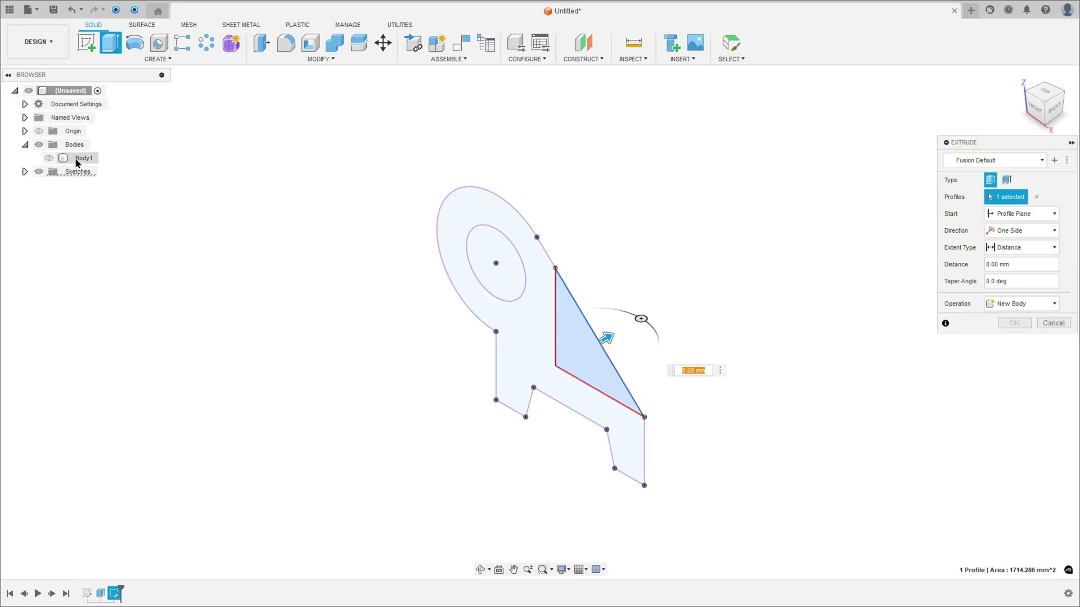
pyautogui.click(49, 161)
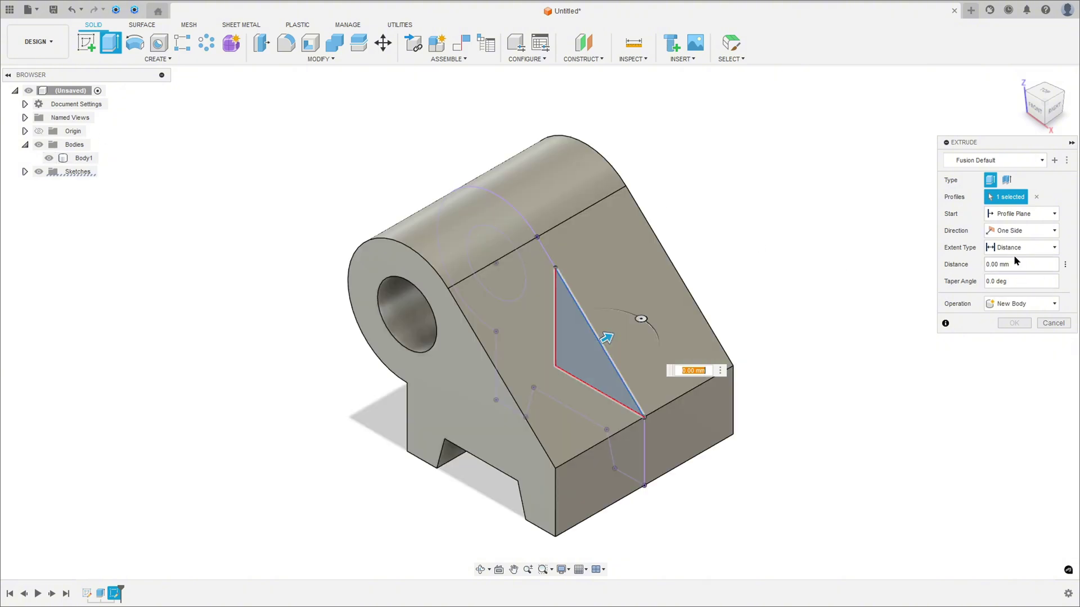
pyautogui.click(1013, 230)
pyautogui.click(1007, 269)
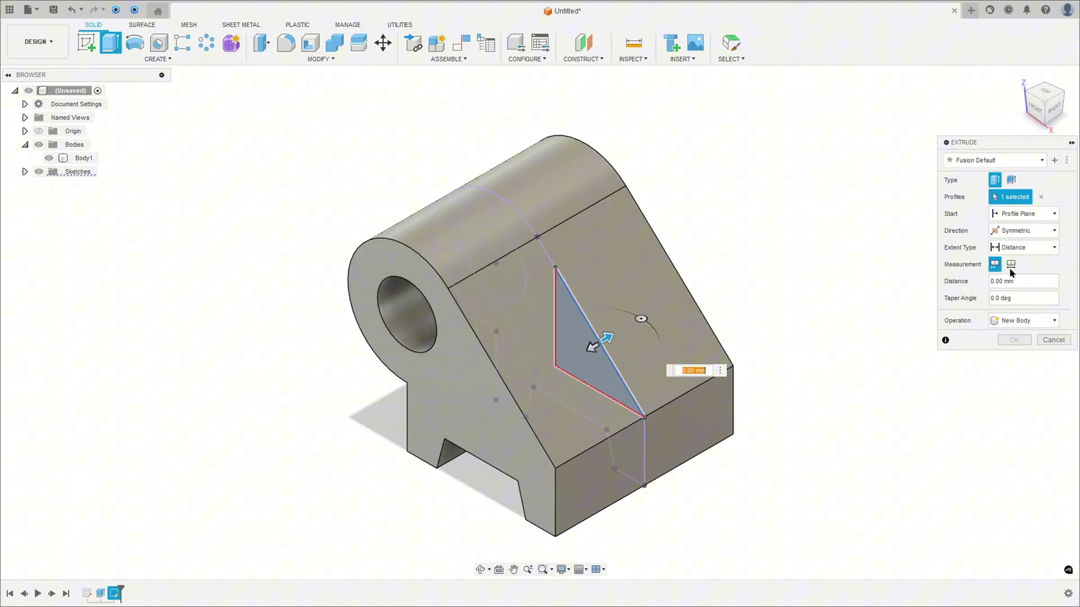
pyautogui.click(1010, 264)
pyautogui.press('Tab')
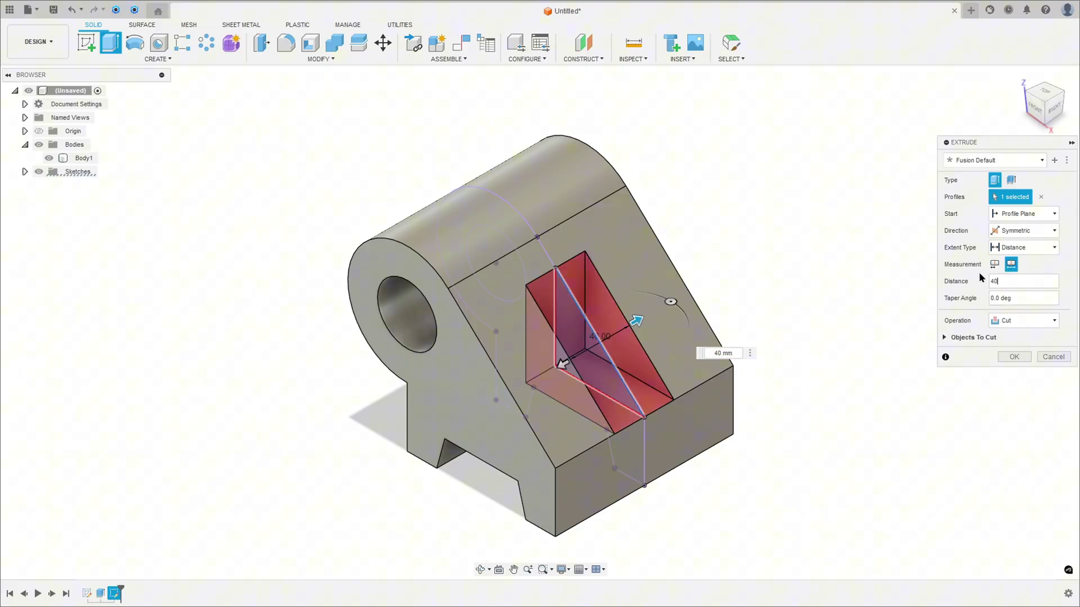
pyautogui.click(1014, 358)
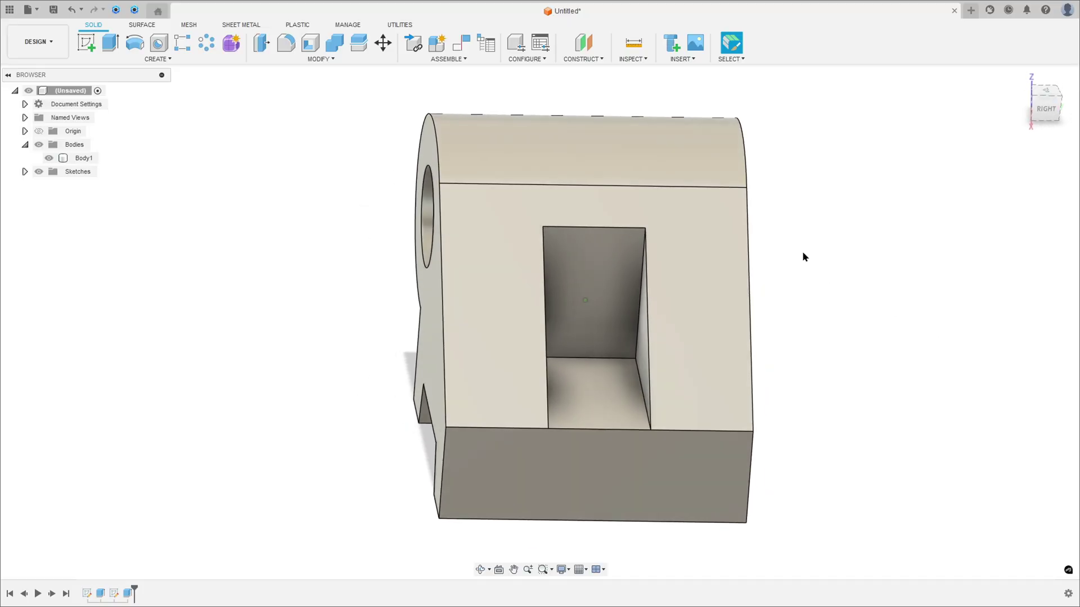
pyautogui.keyDown('shift'); pyautogui.moveTo(793, 254); pyautogui.dragTo(541, 293, button='middle'); pyautogui.keyUp('shift')
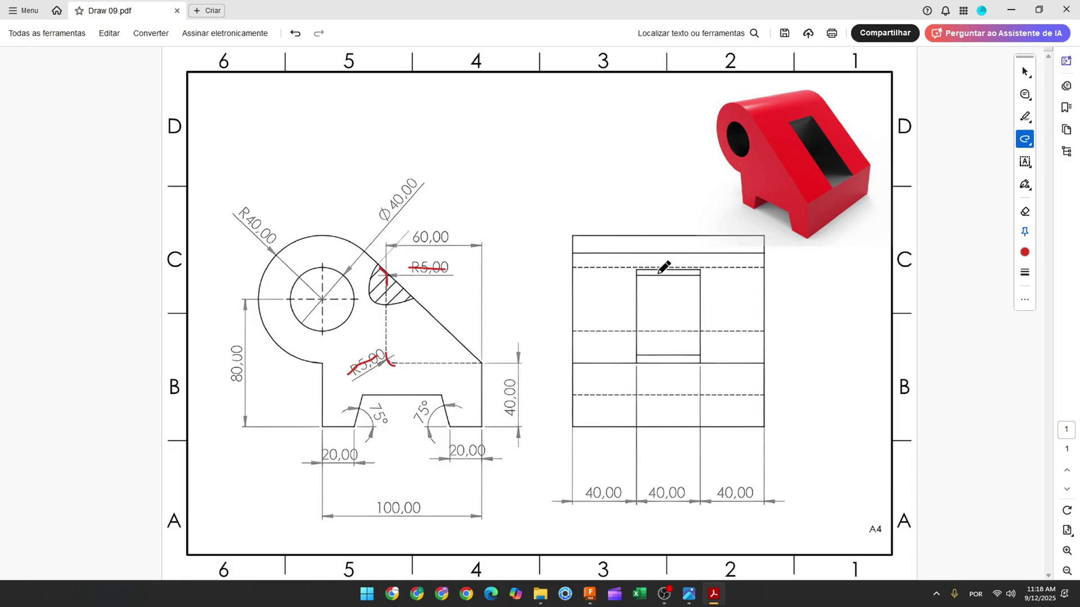
# Stroke the slot's top and bottom edges in red in the side view, then return to Fusion.
pyautogui.moveTo(685, 271); pyautogui.dragTo(685, 272)
pyautogui.moveTo(646, 359); pyautogui.dragTo(685, 360)
pyautogui.click(591, 595)
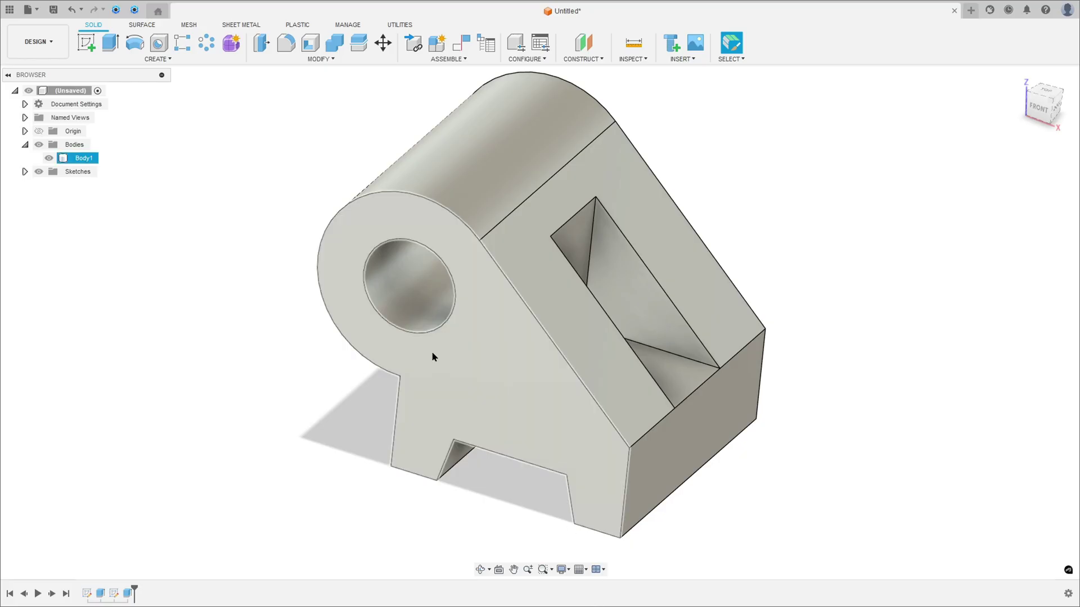
# Fillet the pocket's top and bottom inner edges with a 5 mm radius.
pyautogui.click(291, 46)
pyautogui.moveTo(426, 93)
pyautogui.keyDown('shift'); pyautogui.mouseDown(button='middle')
pyautogui.moveTo(747, 259)
pyautogui.moveTo(553, 203)
pyautogui.mouseUp(button='middle'); pyautogui.keyUp('shift')
pyautogui.click(554, 206)
pyautogui.click(590, 342)
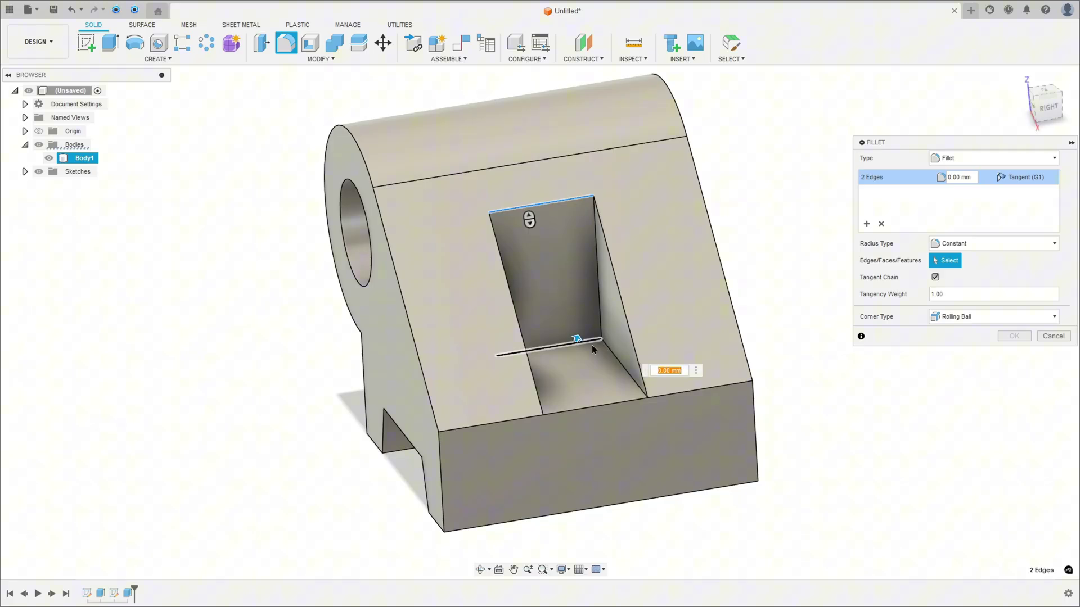
pyautogui.write('5')
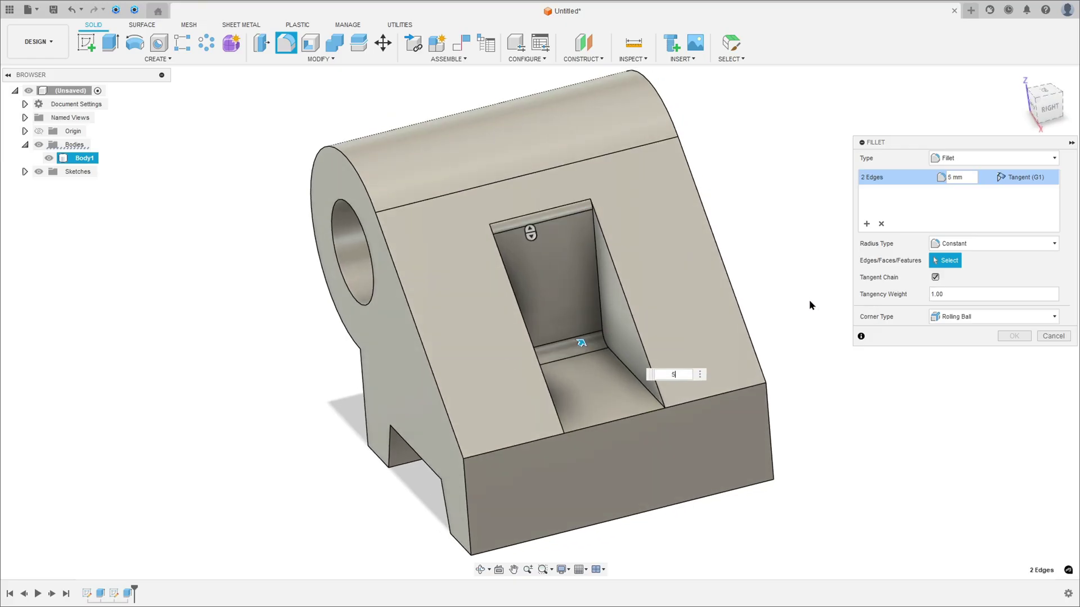
pyautogui.click(1014, 336)
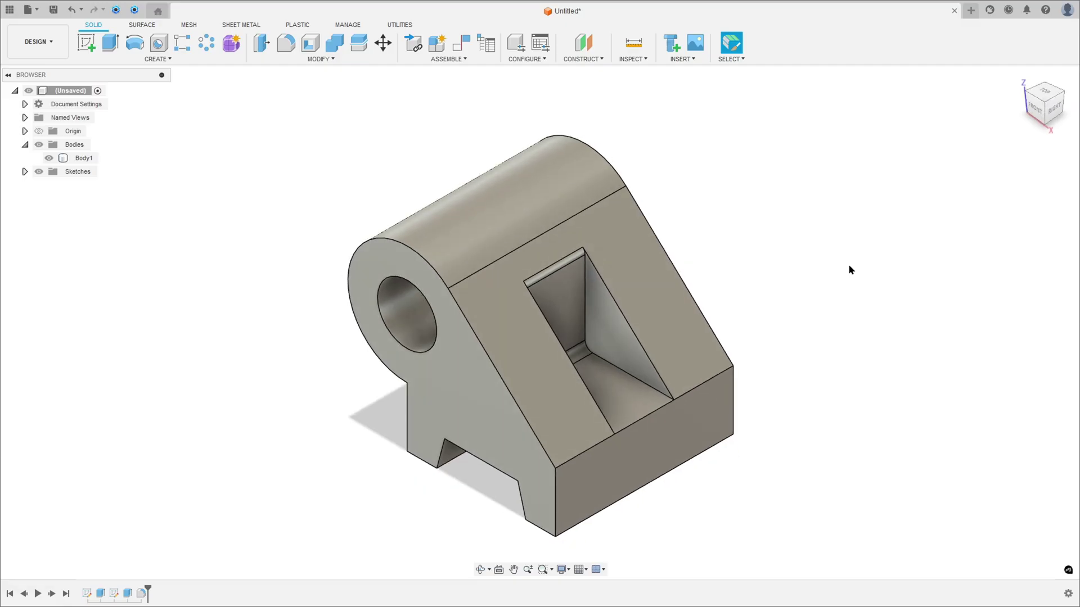
# Open Fusion's appearance library and ink over the hole in the reference render.
pyautogui.press('a')
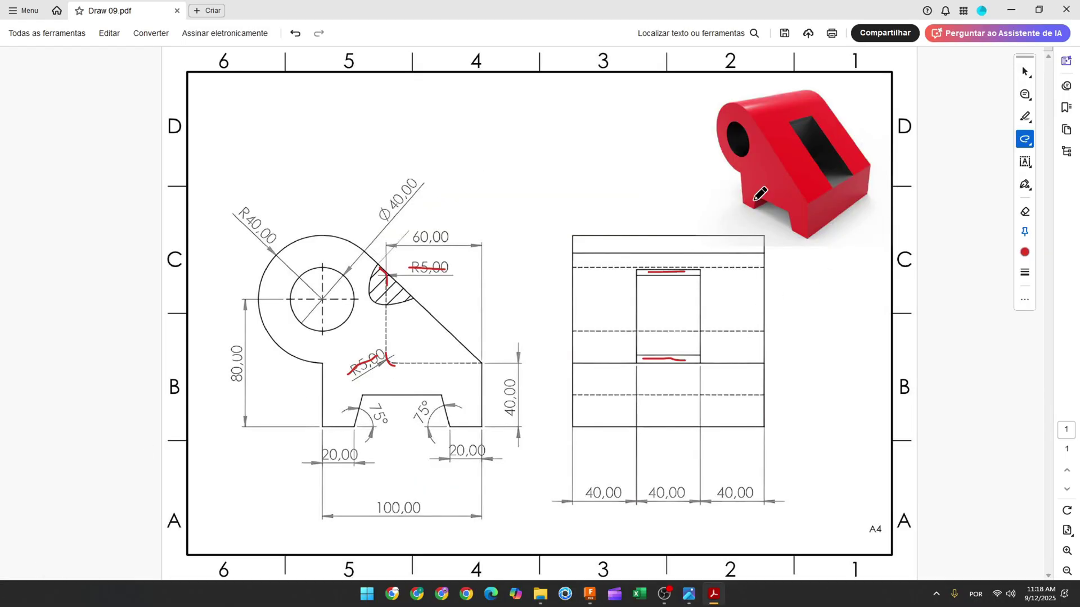
pyautogui.moveTo(731, 139); pyautogui.dragTo(831, 157)
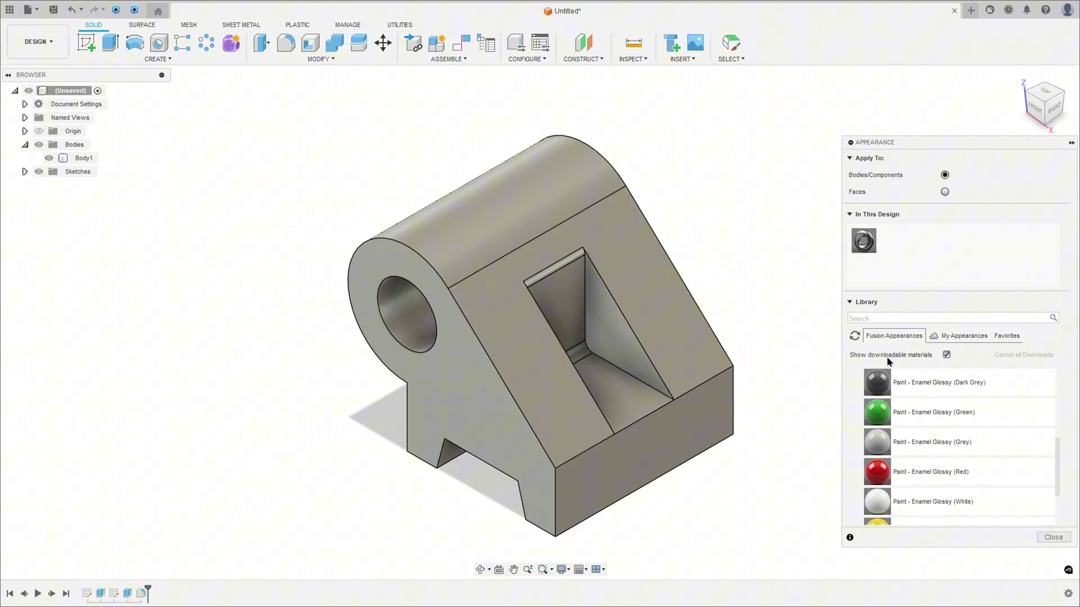
pyautogui.scroll(3, 884, 426)
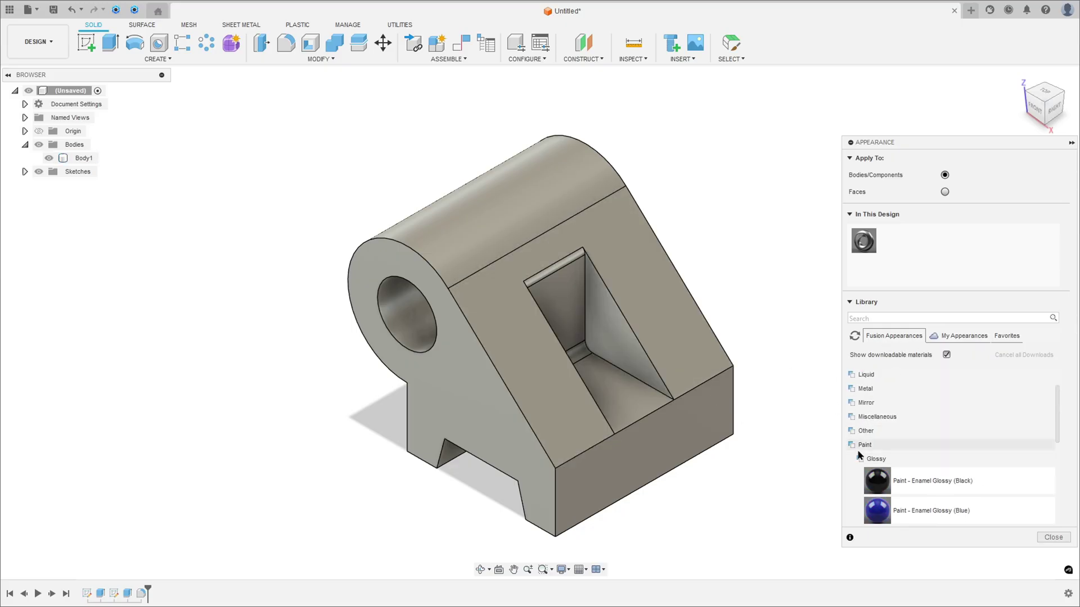
pyautogui.scroll(-1, 877, 473)
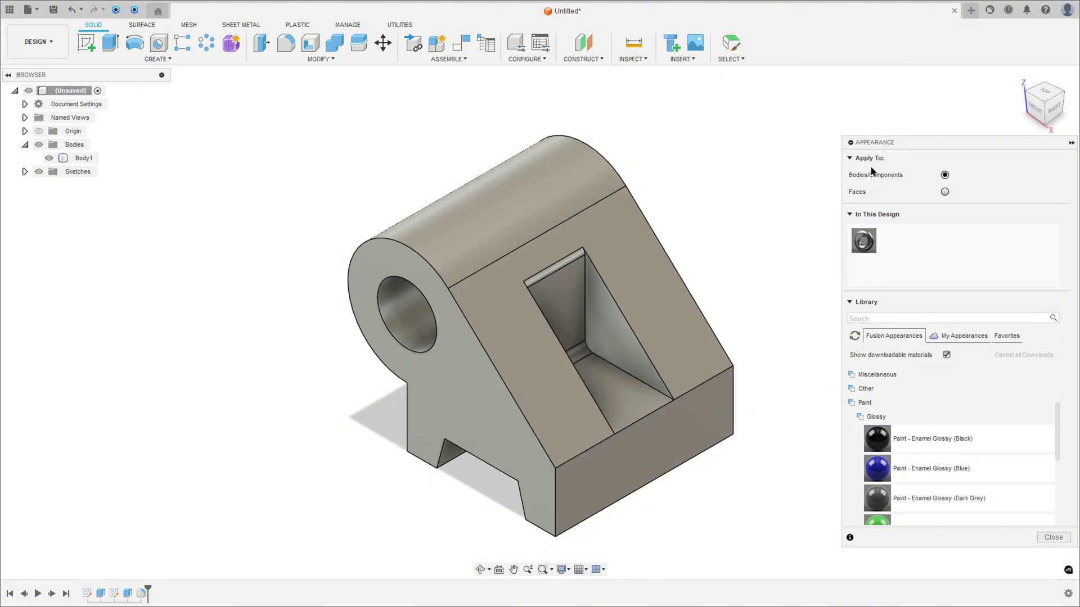
# Select the bore face and seven pocket faces, then apply Paint - Enamel Glossy (Black) to them.
pyautogui.click(944, 193)
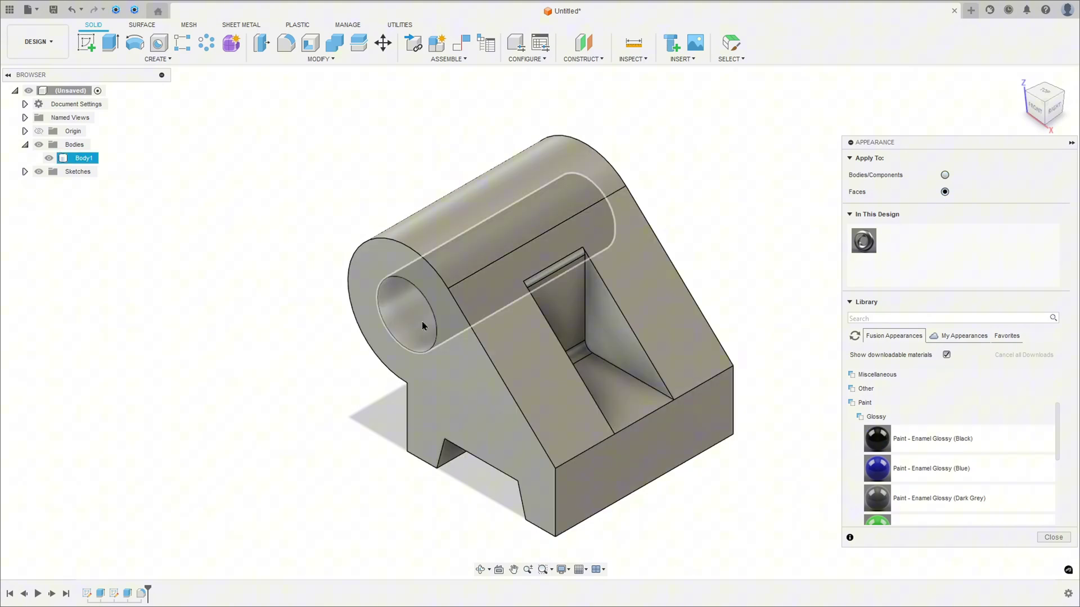
pyautogui.click(424, 327)
pyautogui.keyDown('ctrl'); pyautogui.click(627, 397); pyautogui.keyUp('ctrl')
pyautogui.keyDown('ctrl'); pyautogui.click(586, 326); pyautogui.keyUp('ctrl')
pyautogui.keyDown('shift'); pyautogui.moveTo(585, 326); pyautogui.dragTo(543, 321, button='middle'); pyautogui.keyUp('shift')
pyautogui.keyDown('ctrl'); pyautogui.click(543, 321); pyautogui.keyUp('ctrl')
pyautogui.keyDown('ctrl'); pyautogui.click(534, 368); pyautogui.keyUp('ctrl')
pyautogui.keyDown('ctrl'); pyautogui.click(526, 299); pyautogui.keyUp('ctrl')
pyautogui.keyDown('ctrl'); pyautogui.click(549, 264); pyautogui.keyUp('ctrl')
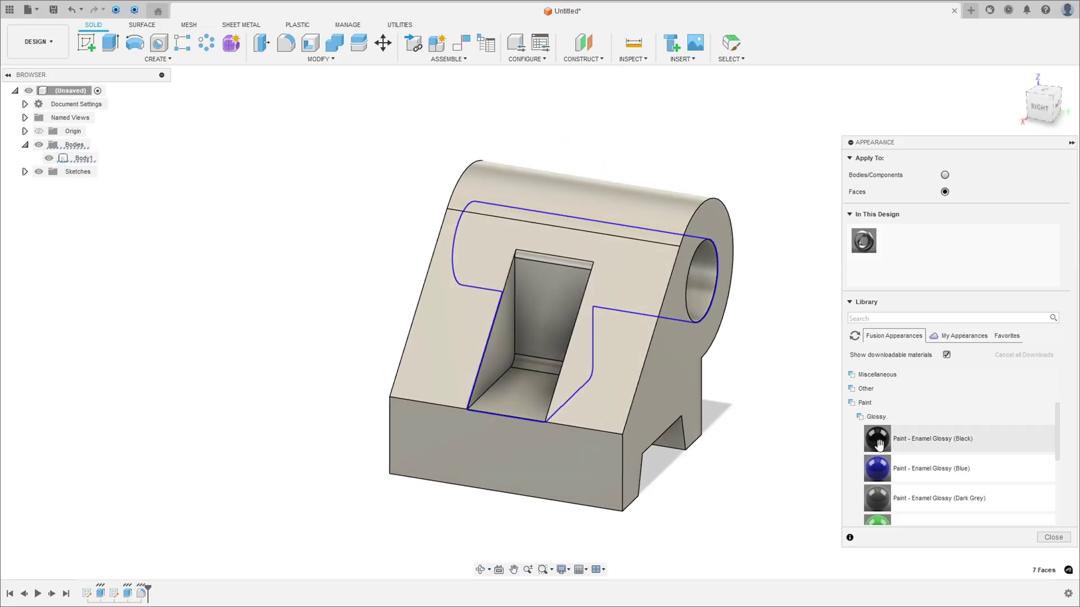
pyautogui.moveTo(877, 439)
pyautogui.mouseDown()
pyautogui.moveTo(533, 361)
pyautogui.moveTo(542, 336)
pyautogui.mouseUp()
pyautogui.keyDown('shift'); pyautogui.moveTo(585, 382); pyautogui.dragTo(759, 372, button='middle'); pyautogui.keyUp('shift')
# Paint Body1 with Enamel Glossy (Red), keeping the black face appearances, then close the library.
pyautogui.press('F6')
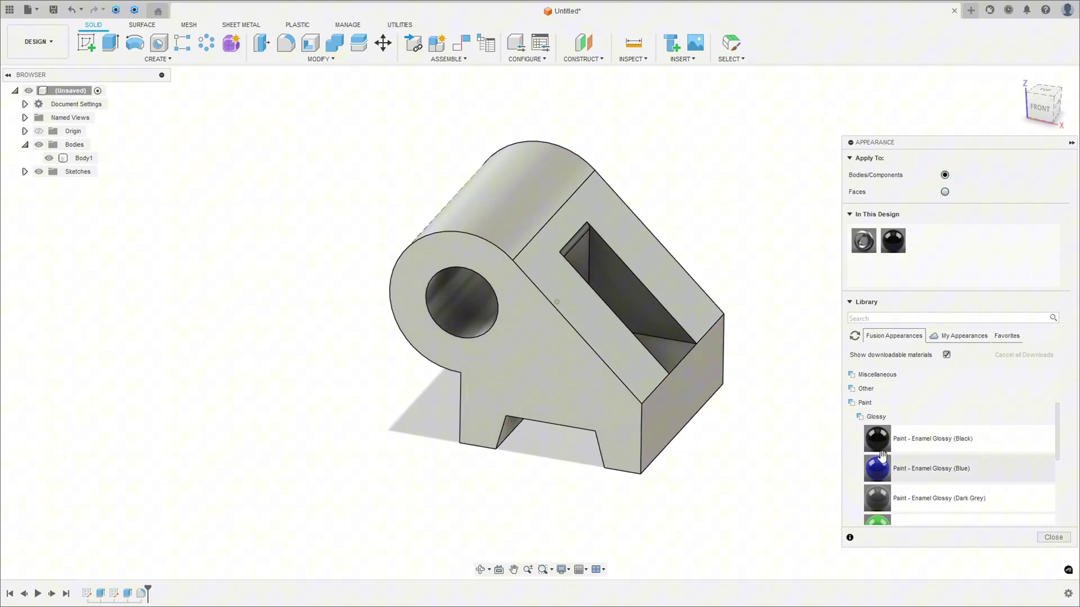
pyautogui.scroll(-3, 886, 456)
pyautogui.moveTo(878, 475); pyautogui.dragTo(653, 420)
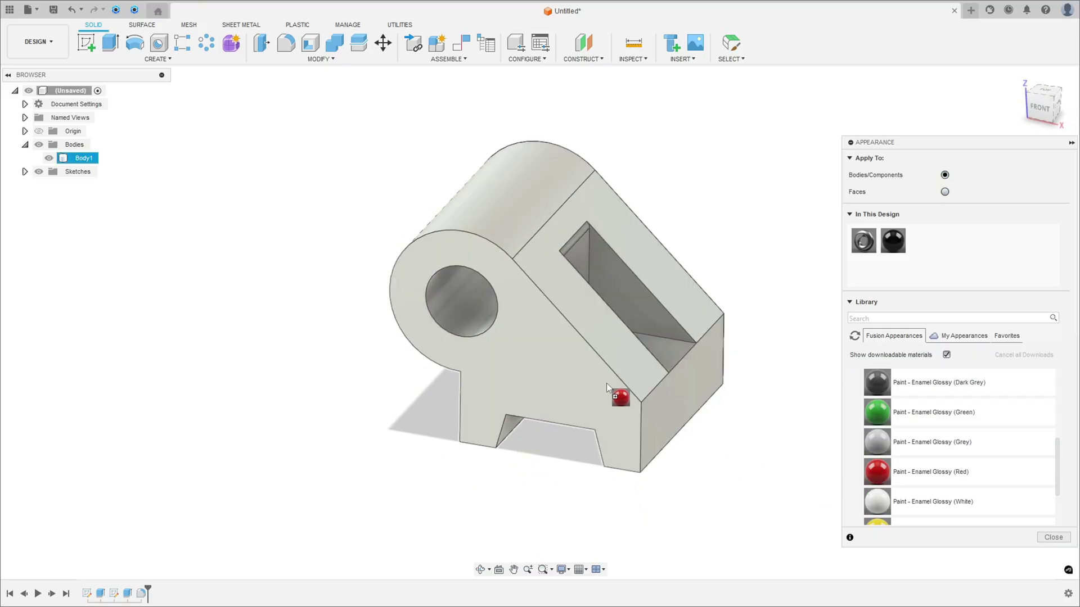
pyautogui.moveTo(605, 384); pyautogui.dragTo(599, 383)
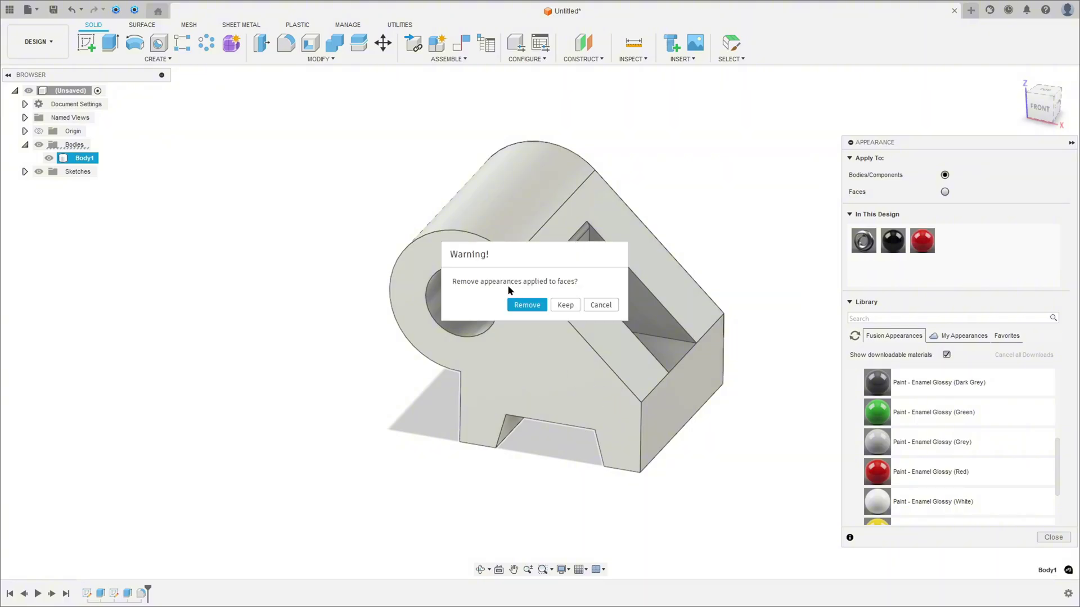
pyautogui.click(565, 305)
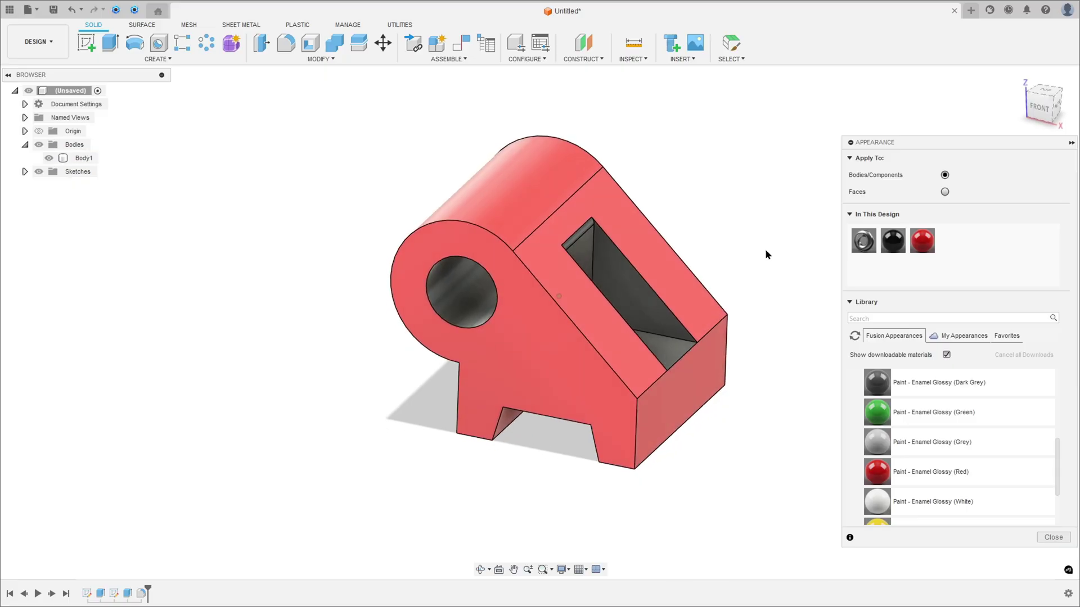
pyautogui.press('Escape')
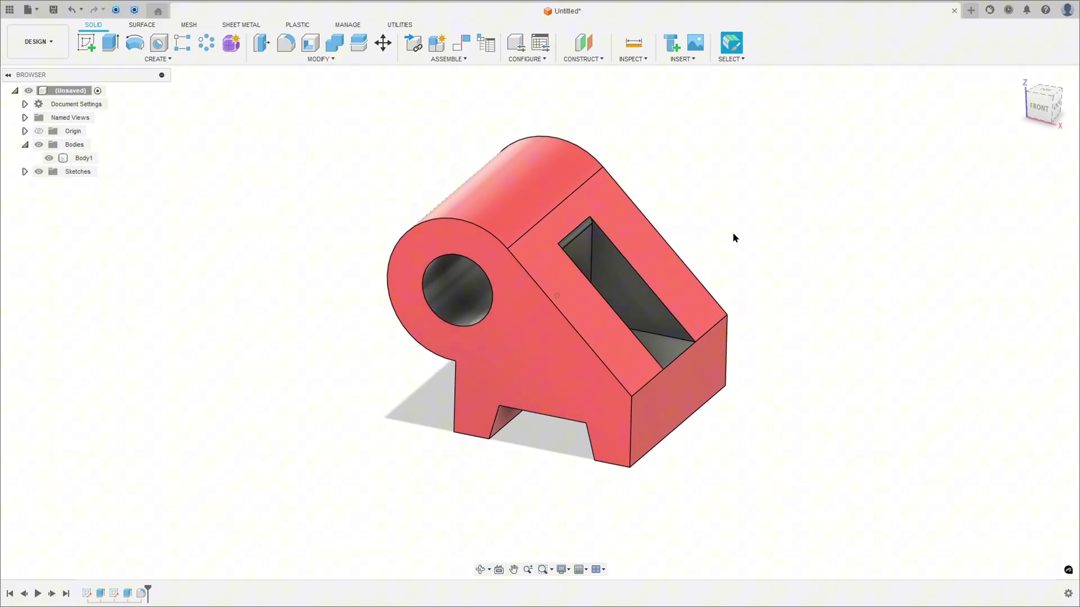
pyautogui.scroll(1, 727, 234)
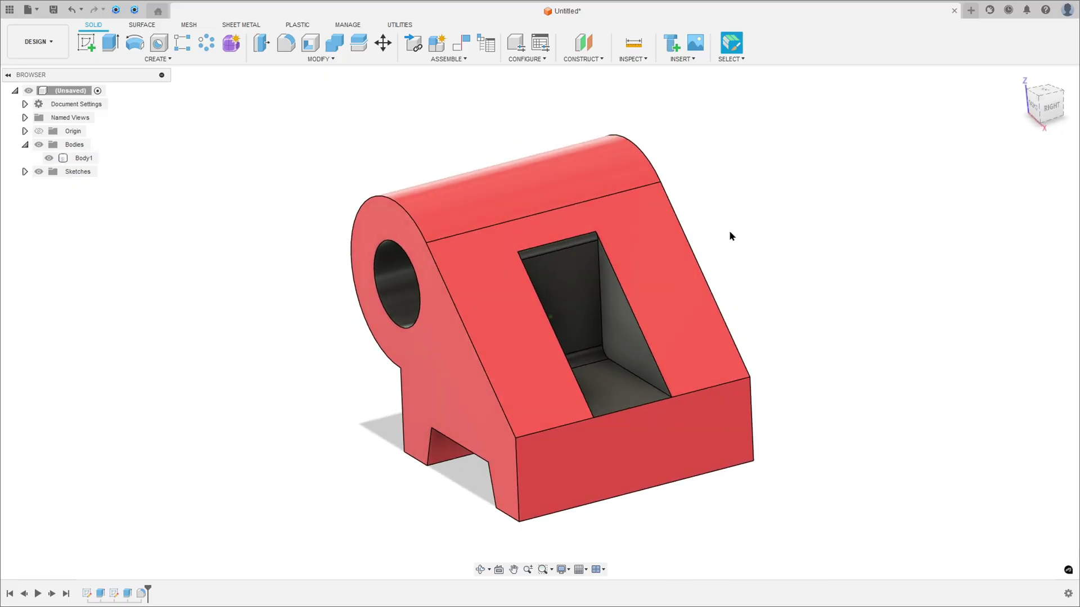